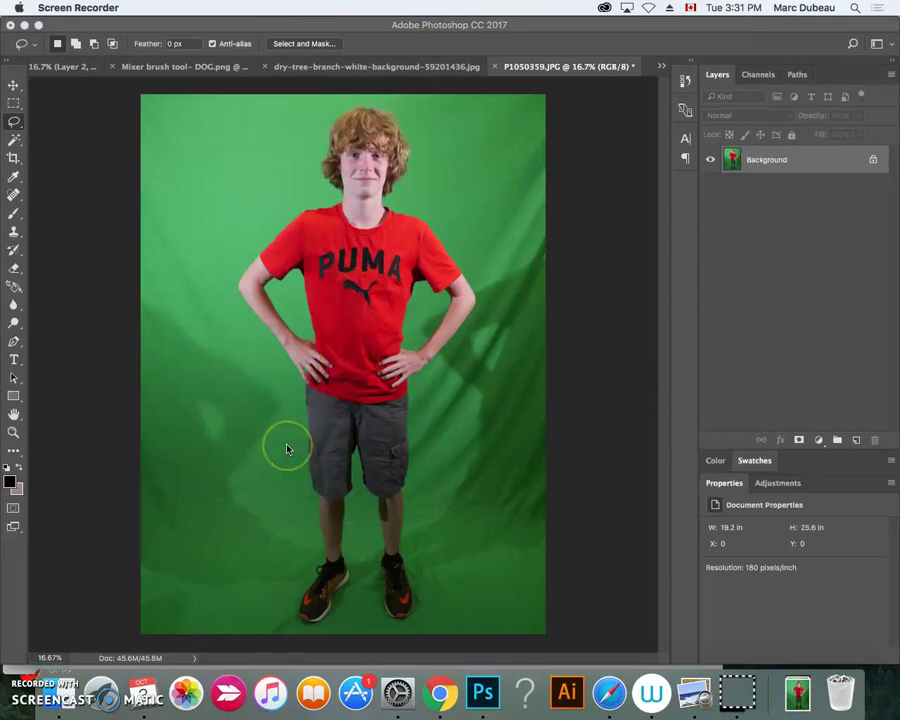
- Convert the locked Background layer of the green-screen photo into an editable Layer 0
double_click(797, 158)
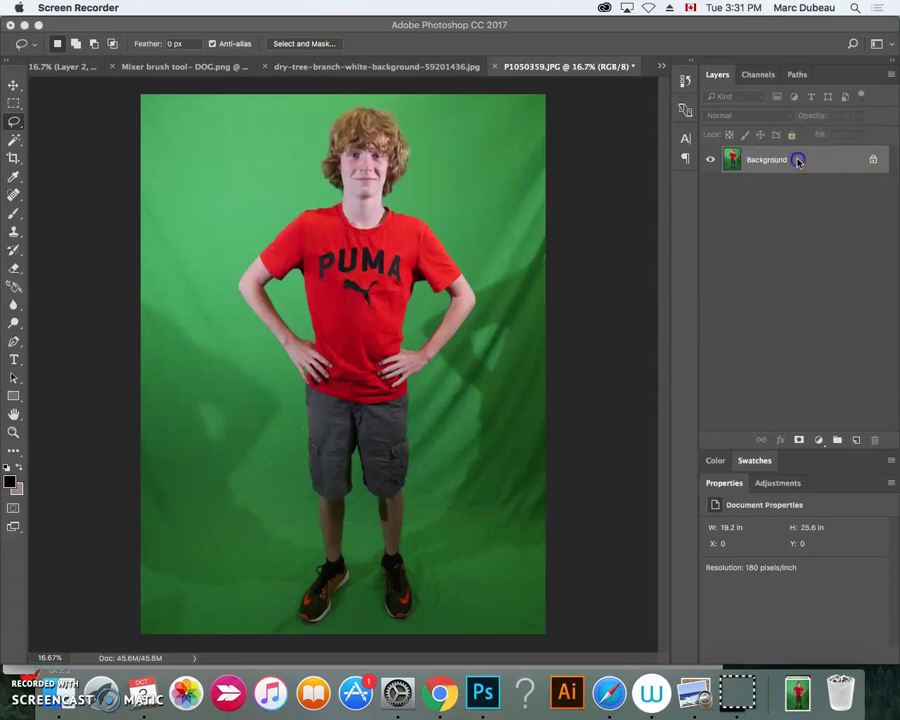
click(571, 293)
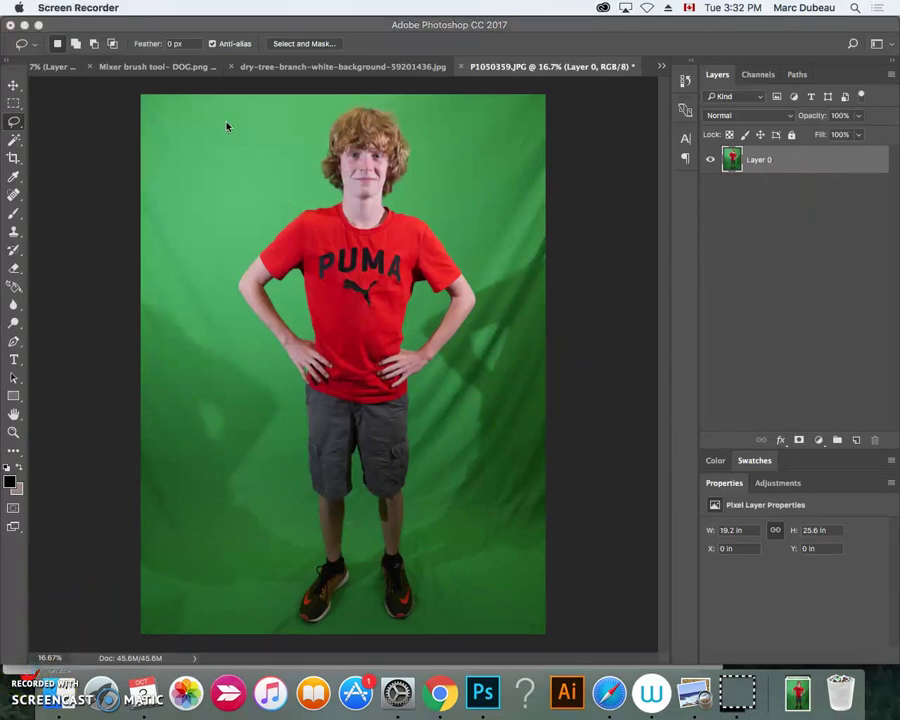
- Select the green backdrop with Color Range at fuzziness 39, adding extra green samples
click(217, 28)
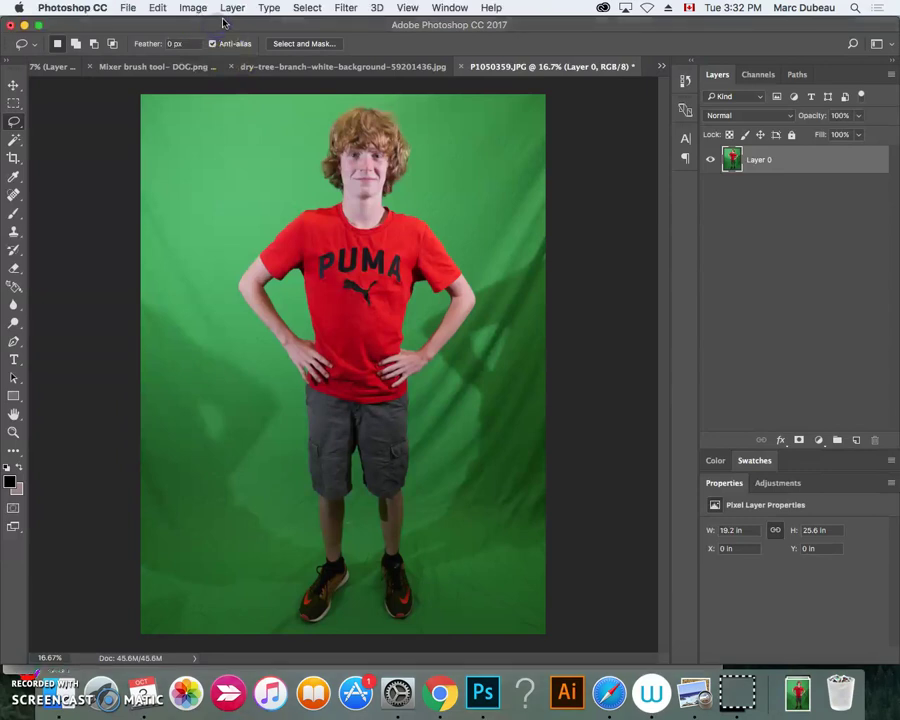
click(304, 9)
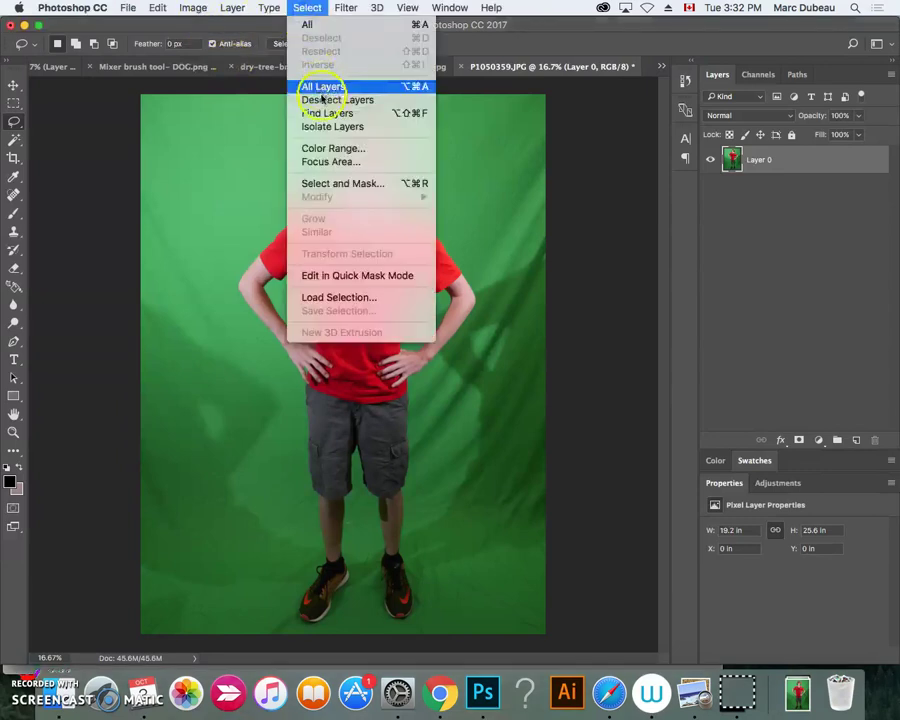
click(318, 150)
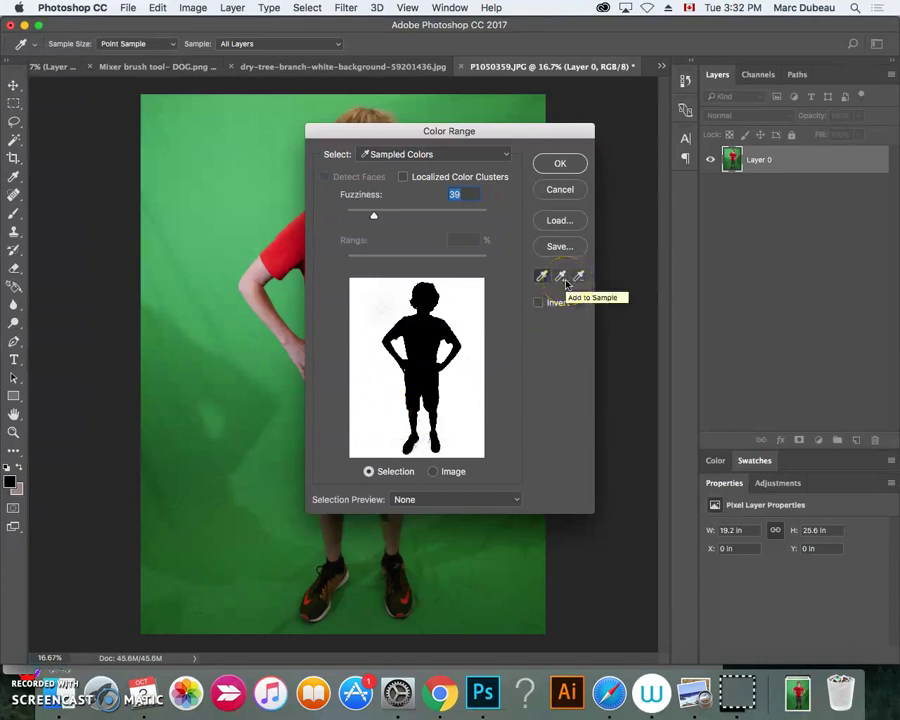
shift+click(390, 395)
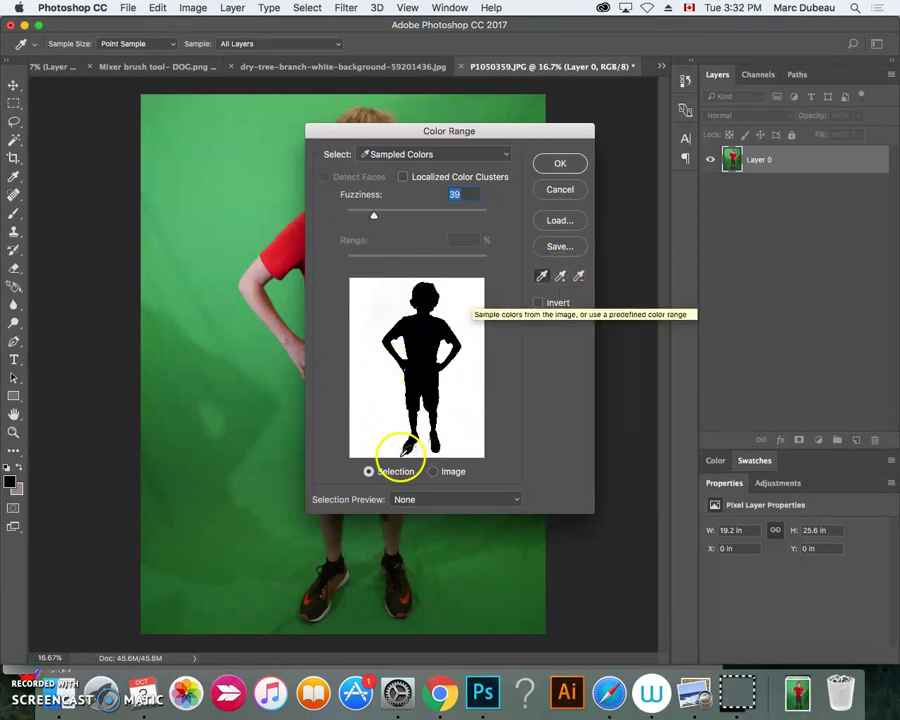
click(558, 164)
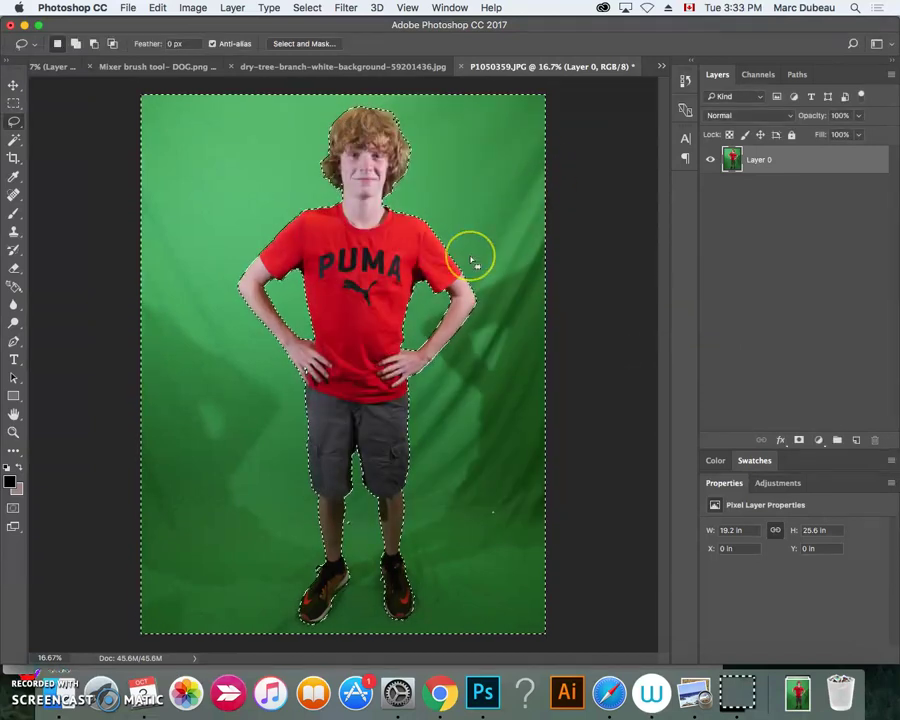
- Add a layer mask to Layer 0 hiding the green backdrop, and show the Adjustments panel
click(799, 440)
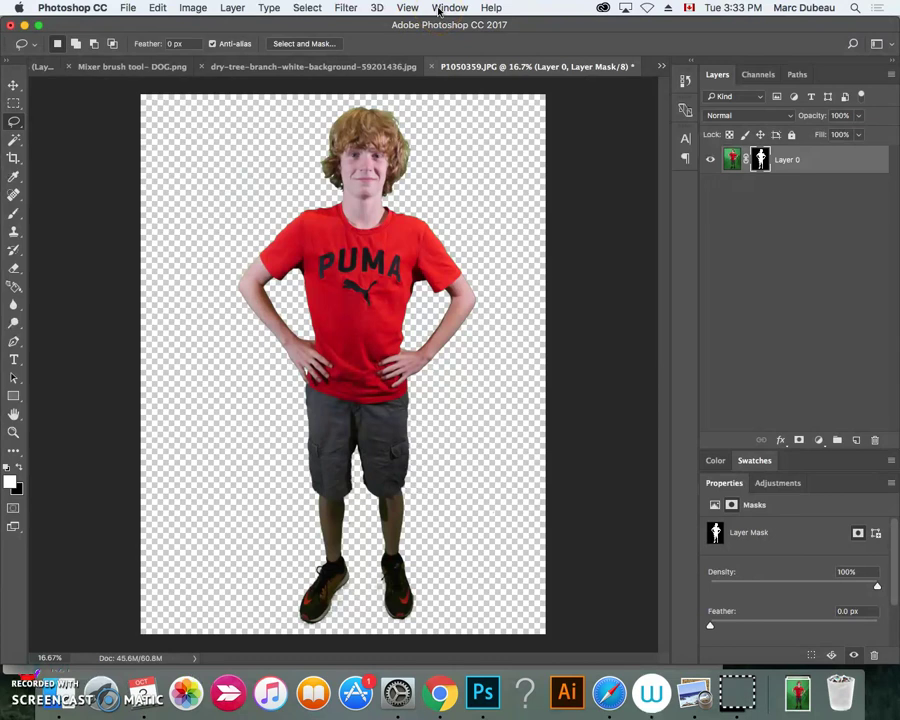
click(440, 8)
click(447, 121)
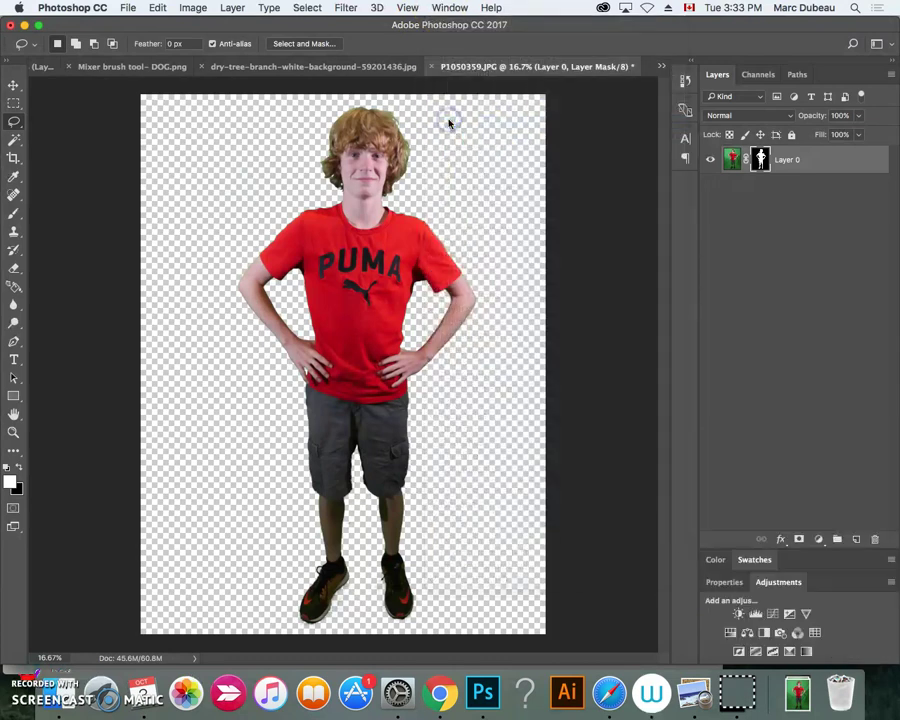
- Add a Hue/Saturation adjustment layer with Greens saturation lowered to -94
click(732, 633)
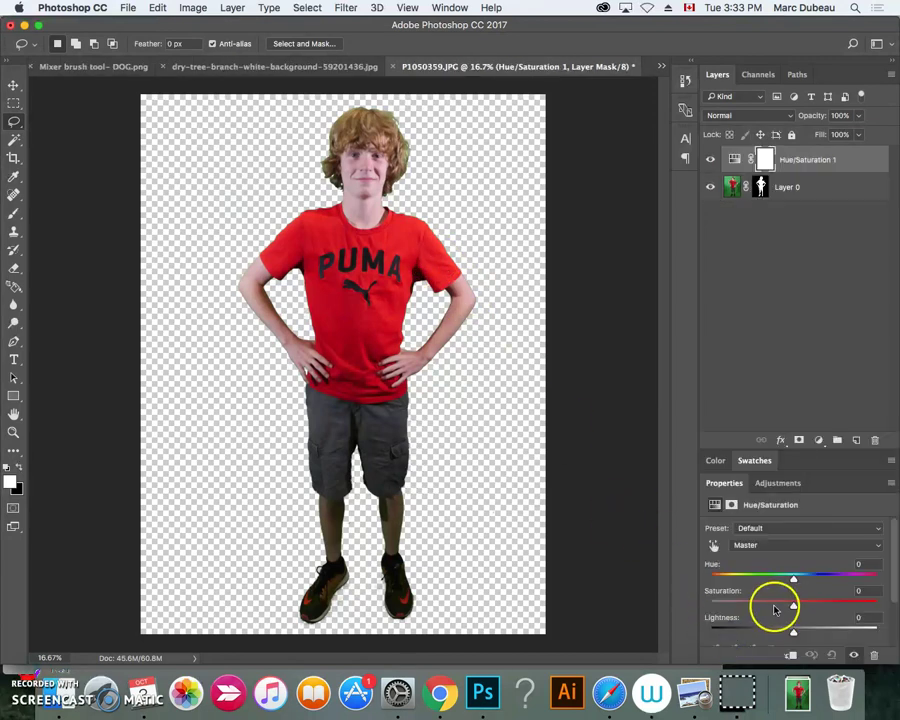
click(779, 546)
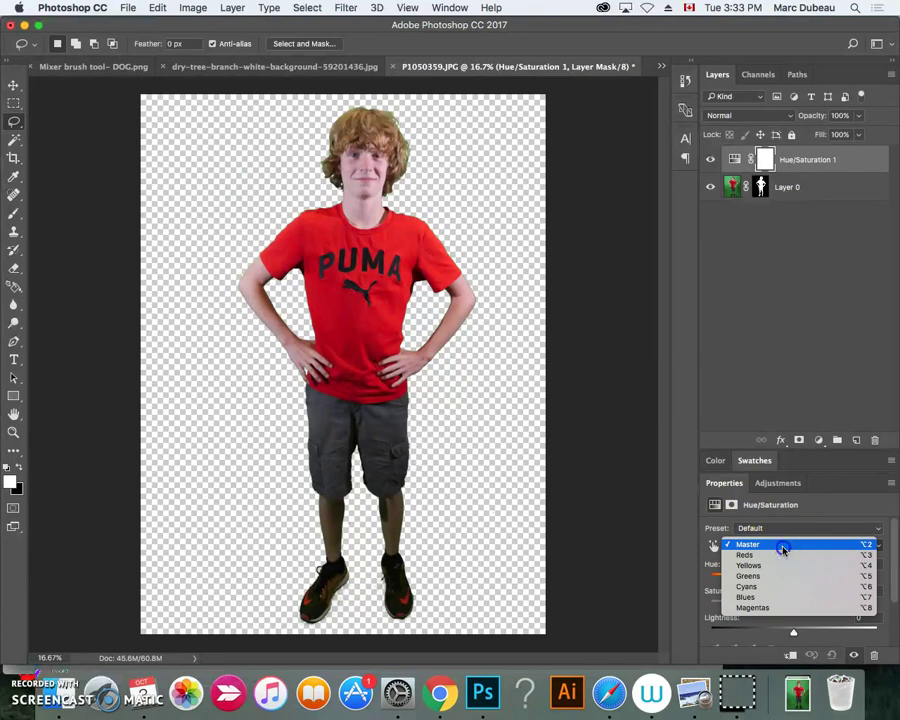
click(781, 547)
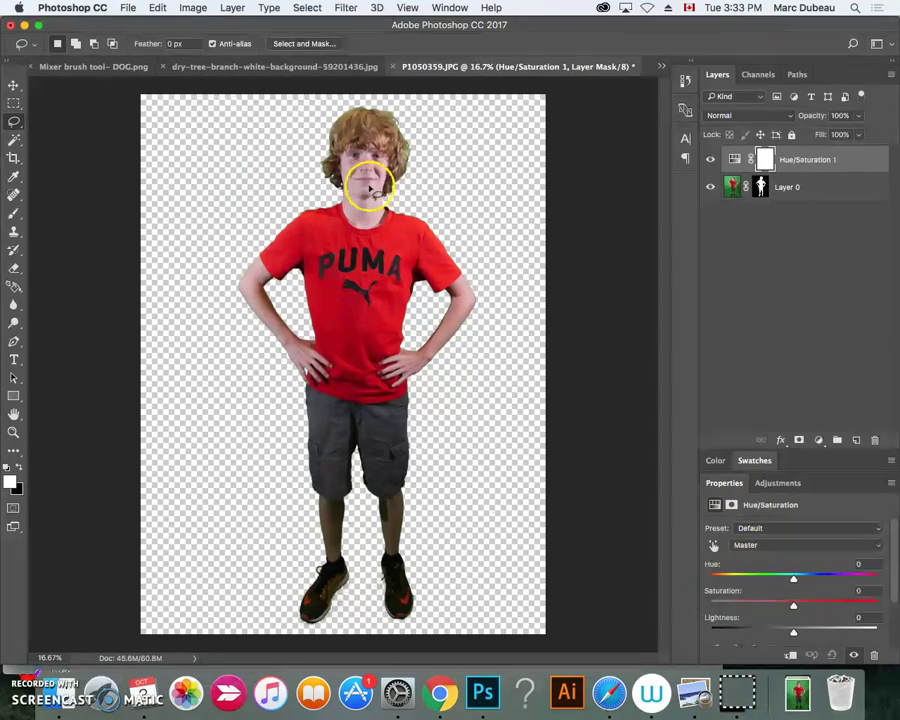
click(762, 543)
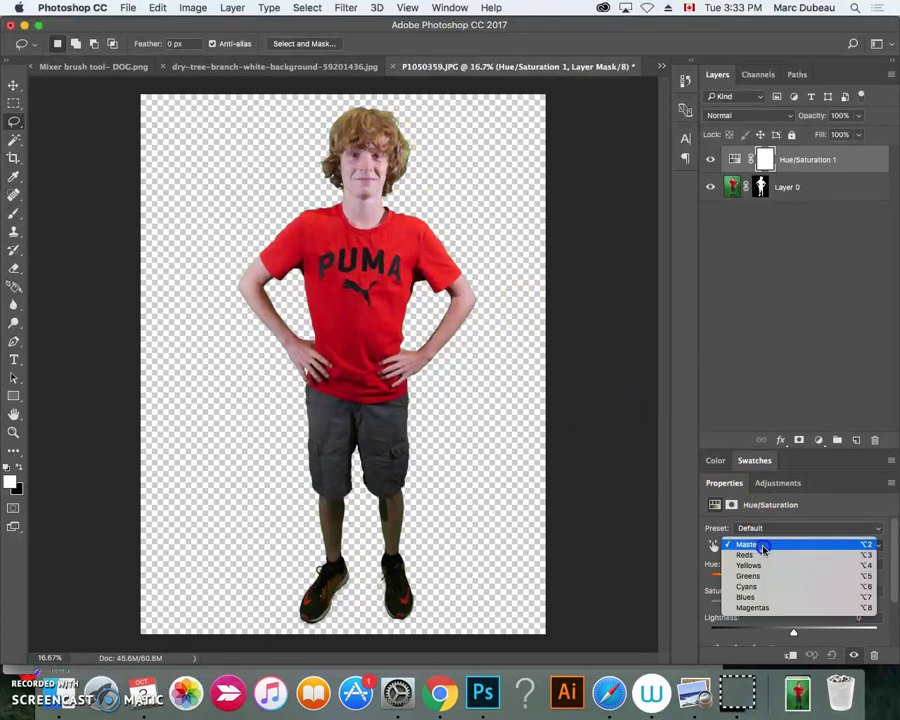
click(757, 572)
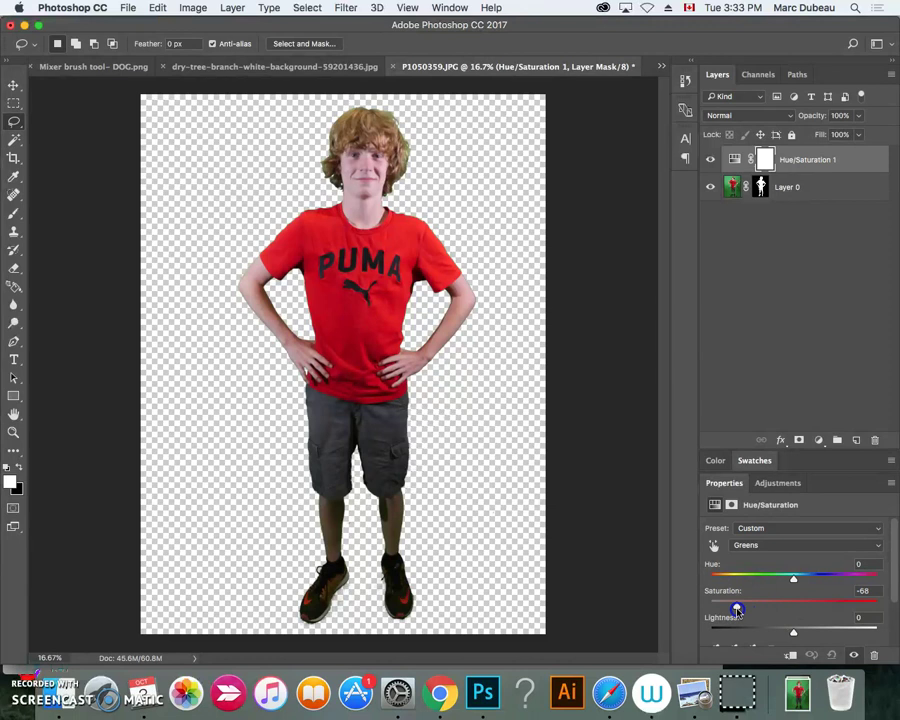
drag(731, 605, 803, 606)
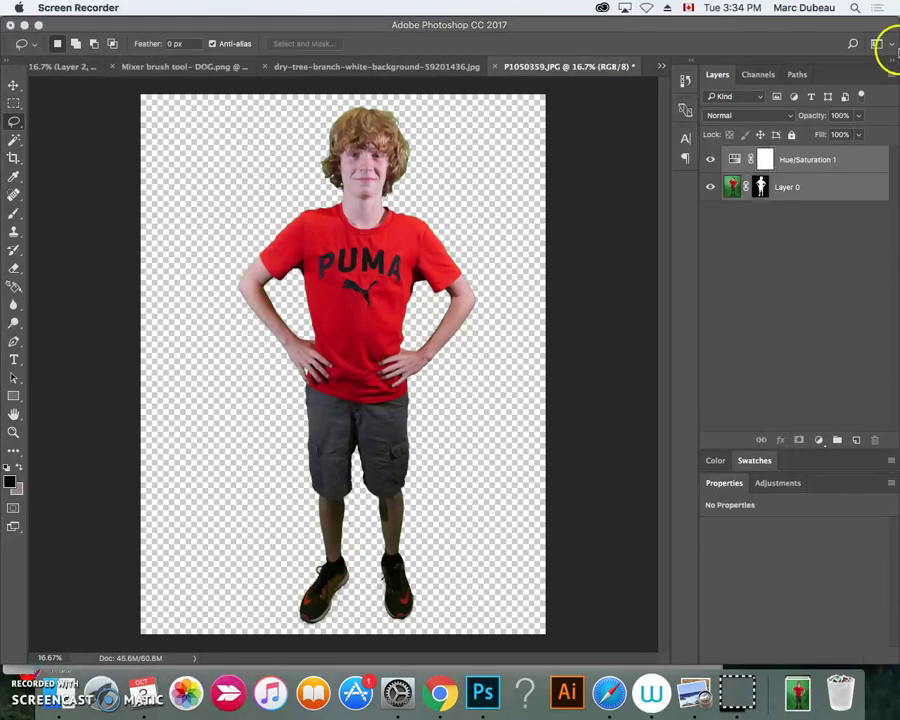
- Merge Hue/Saturation 1 and Layer 0 into one layer named Hue/Saturation 1
super+click(809, 166)
click(811, 167)
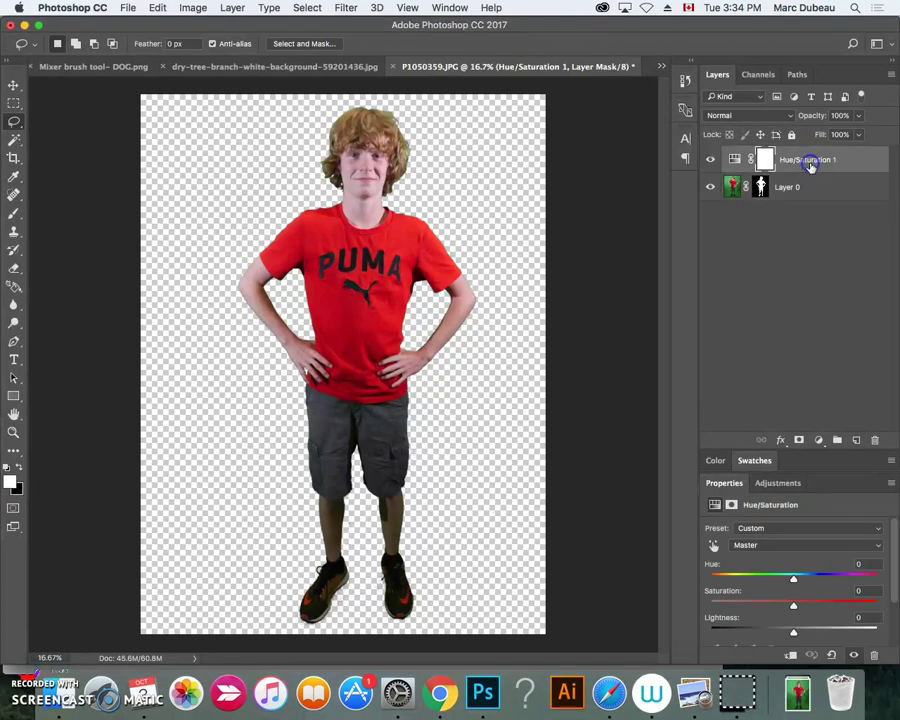
click(815, 194)
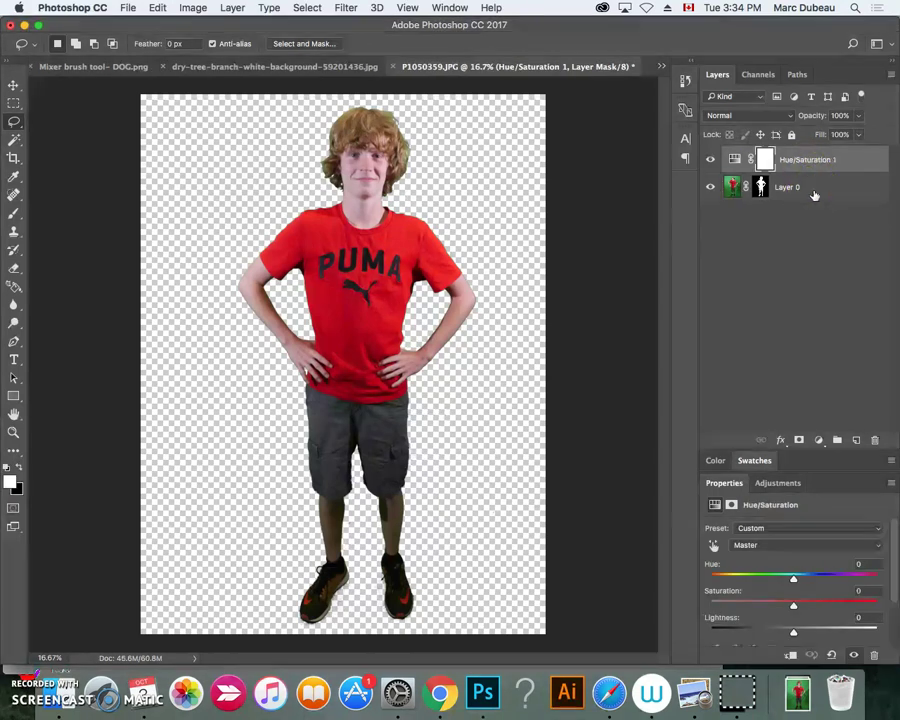
shift+click(815, 193)
right_click(812, 193)
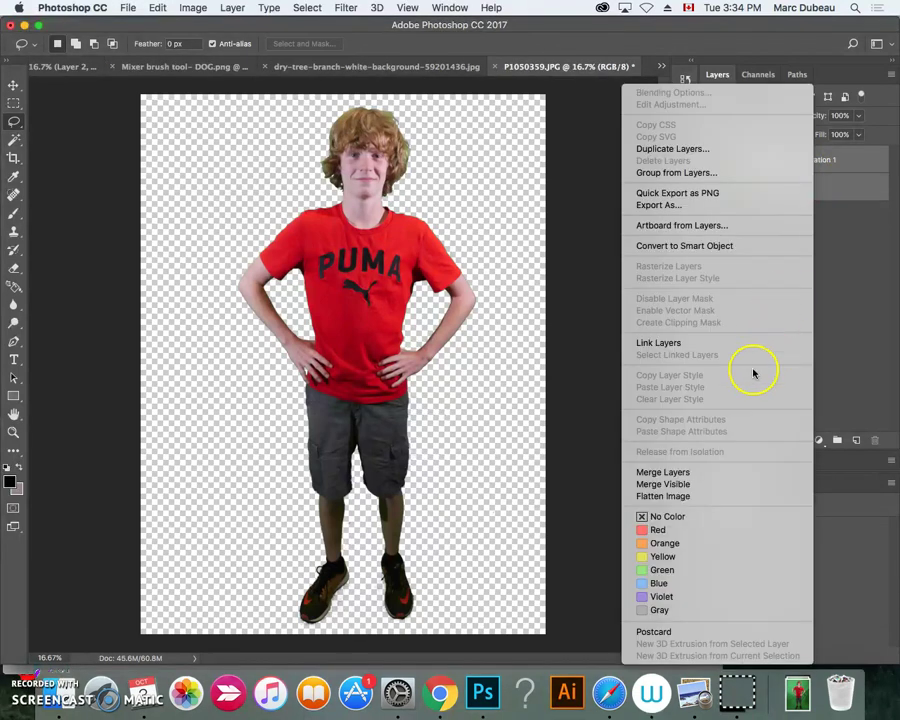
click(698, 475)
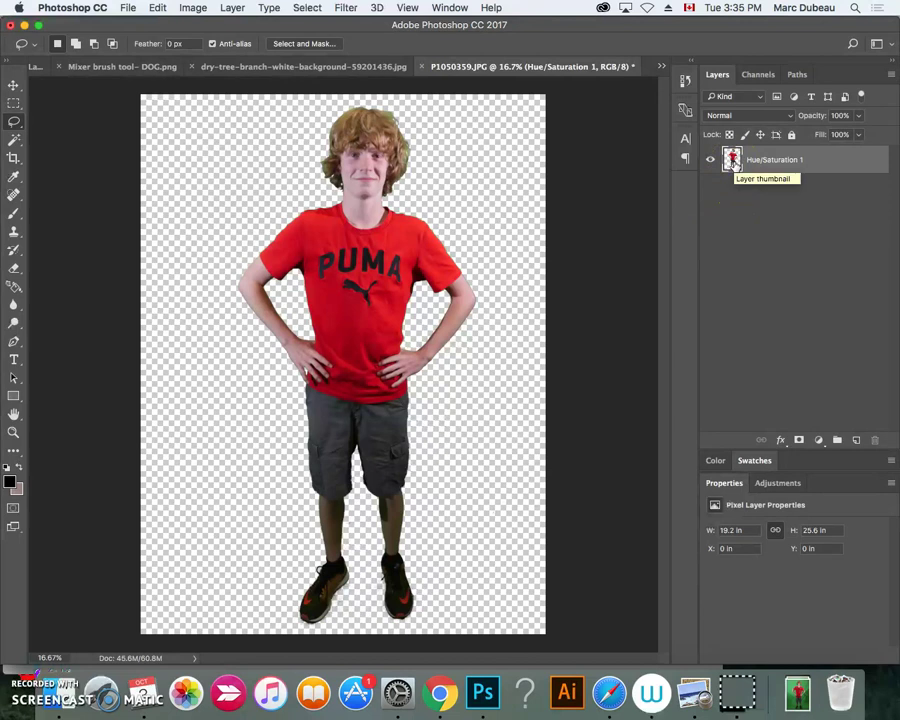
- Load the boy's outline from the layer thumbnail as a selection and zoom in to check its edges
super+click(733, 160)
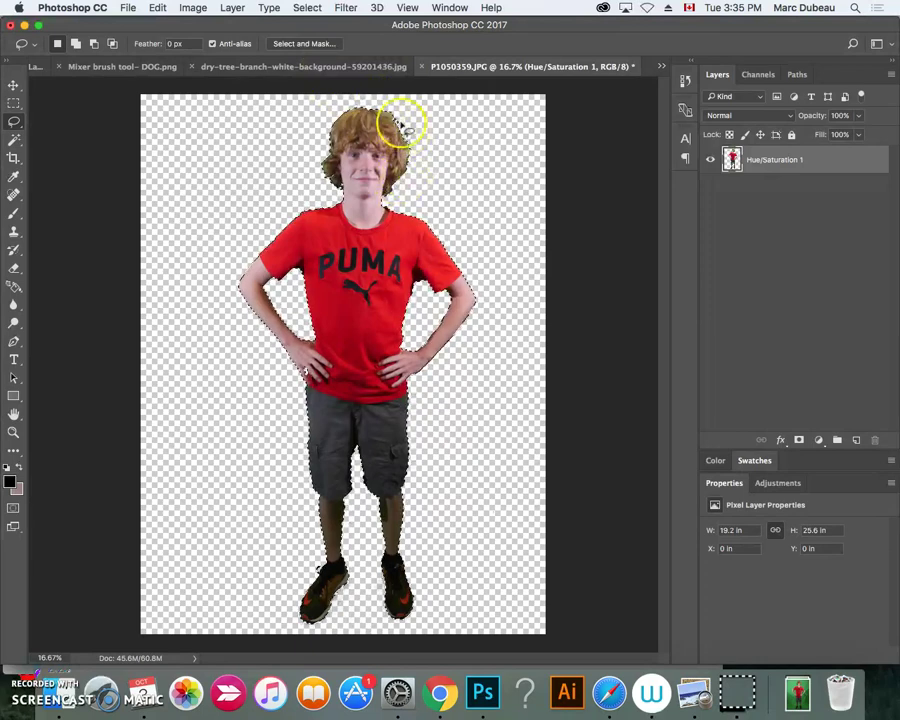
key(super+plus)
key(super+plus)
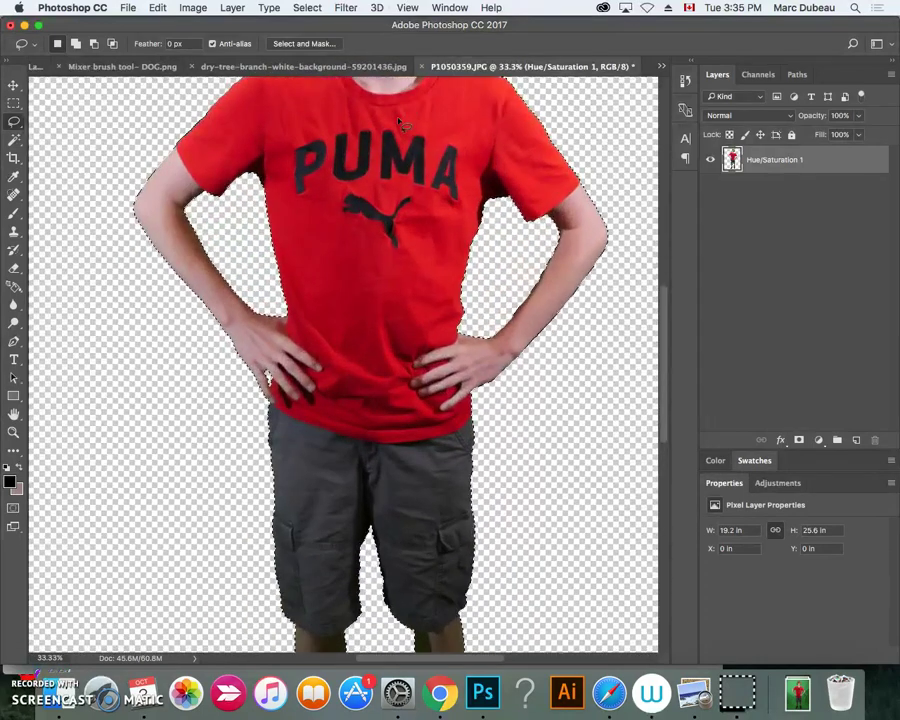
drag(665, 323, 639, 243)
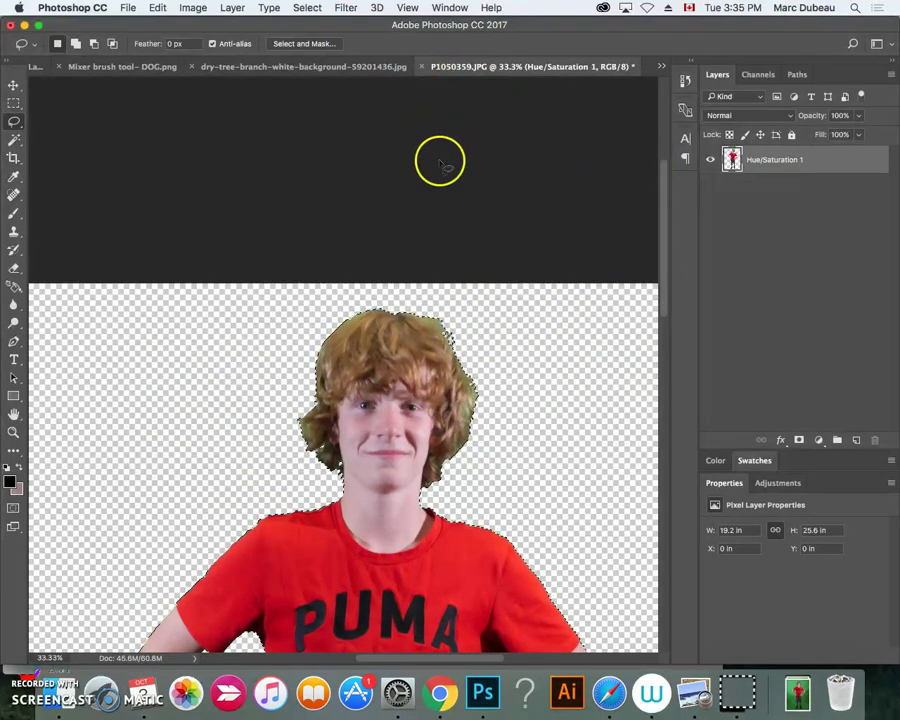
scroll(451, 191, up, 1)
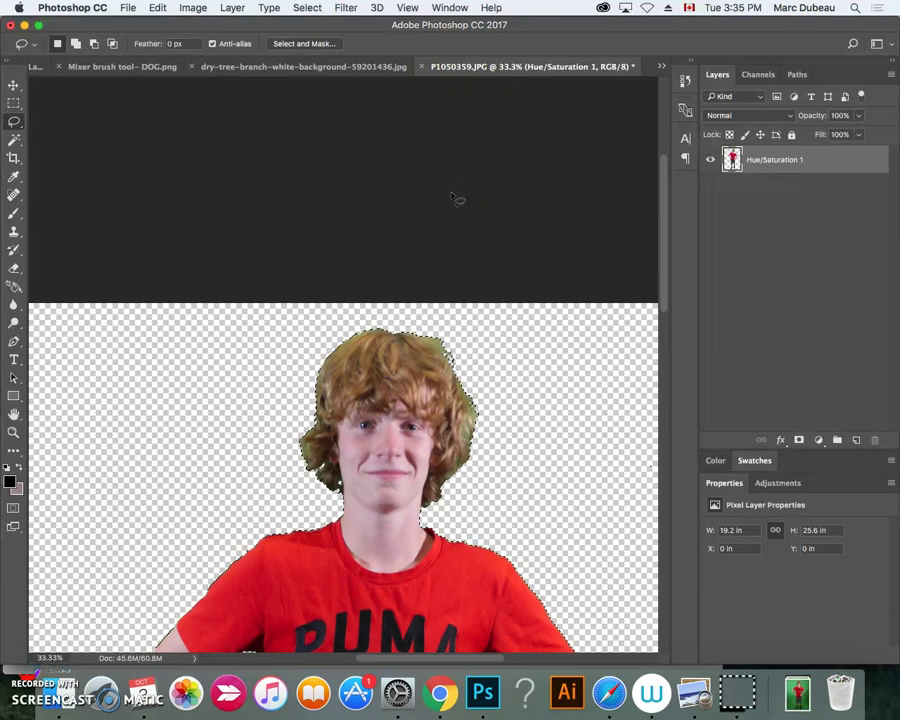
scroll(456, 198, down, 3)
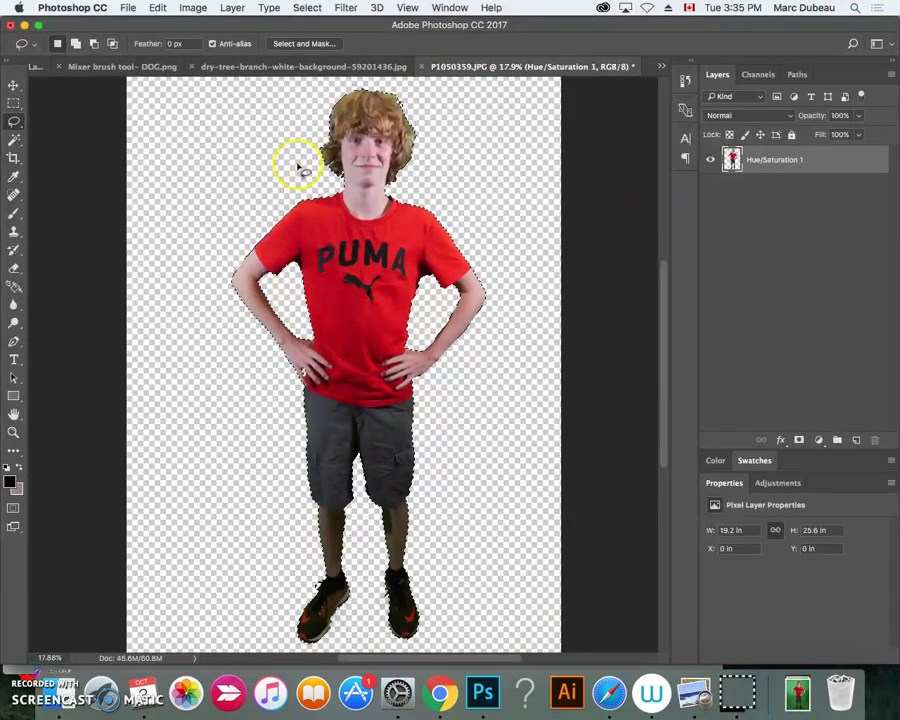
- Open Select and Mask with the On White preview view
click(276, 44)
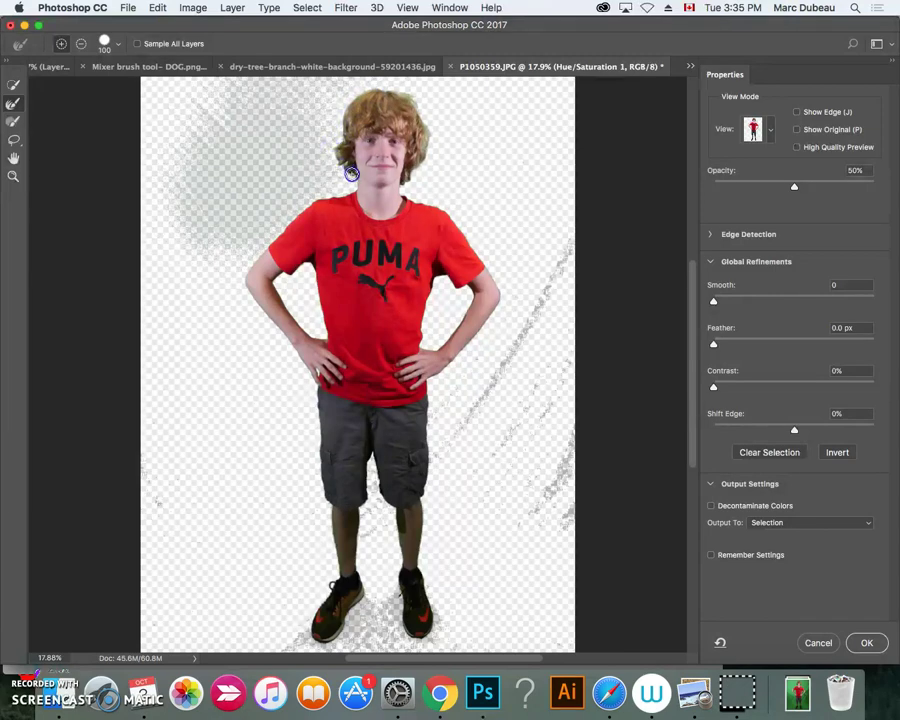
click(769, 131)
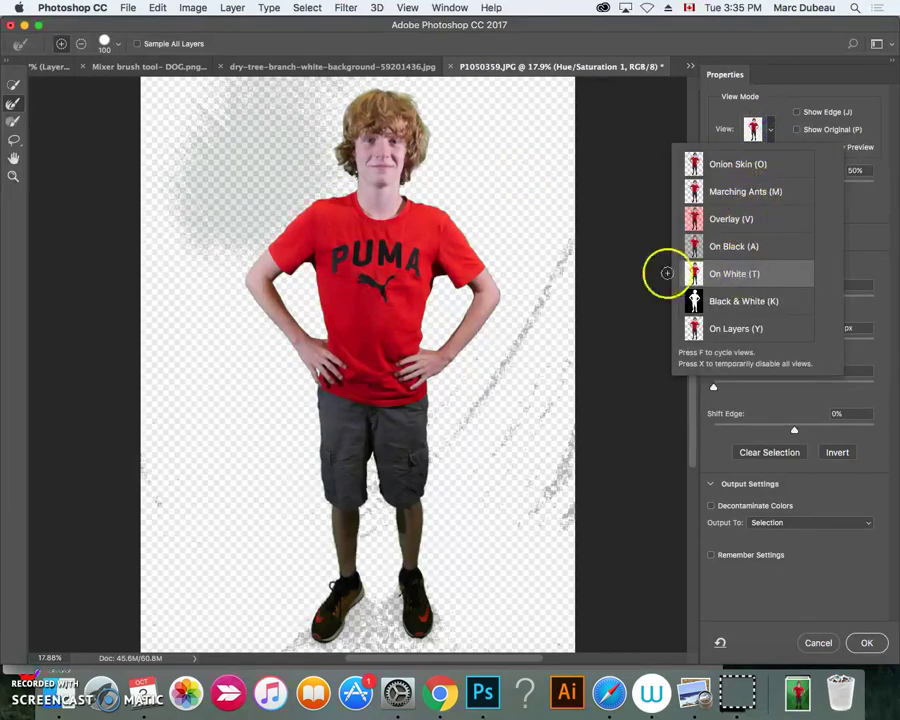
click(667, 273)
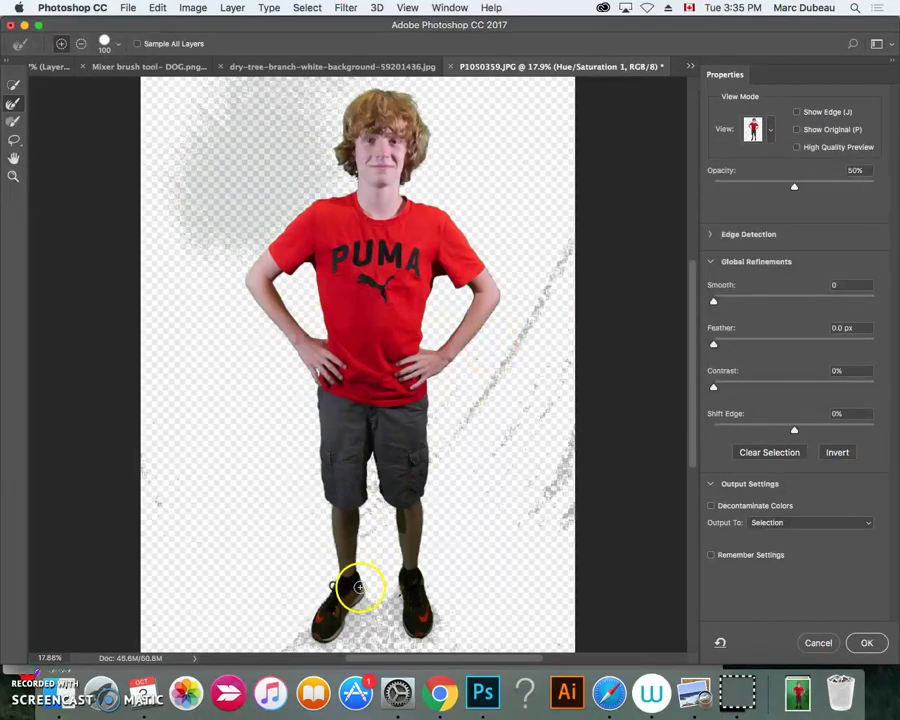
- Refine the edge along the legs, shoes and hair with the Refine Edge Brush, then apply
mouse_move(358, 588)
mouse_down()
mouse_move(344, 552)
mouse_move(332, 422)
mouse_move(335, 577)
mouse_move(313, 625)
mouse_up()
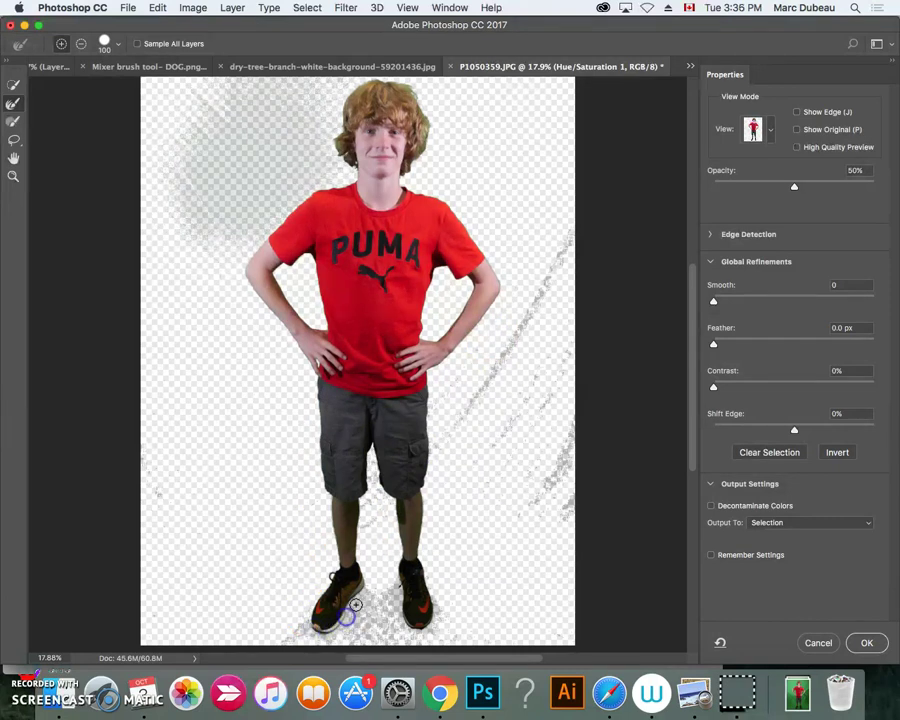
drag(356, 598, 366, 582)
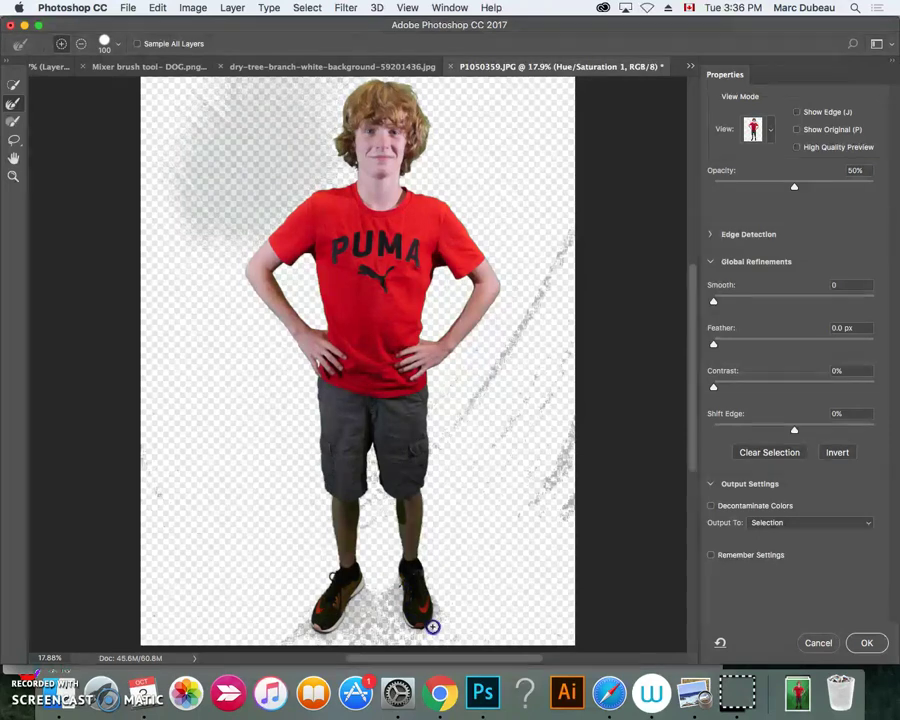
mouse_move(438, 605)
mouse_down()
mouse_move(437, 502)
mouse_move(412, 533)
mouse_move(419, 513)
mouse_move(410, 510)
mouse_up()
scroll(410, 510, up, 1)
mouse_move(440, 320)
mouse_down()
mouse_move(436, 172)
mouse_move(426, 166)
mouse_up()
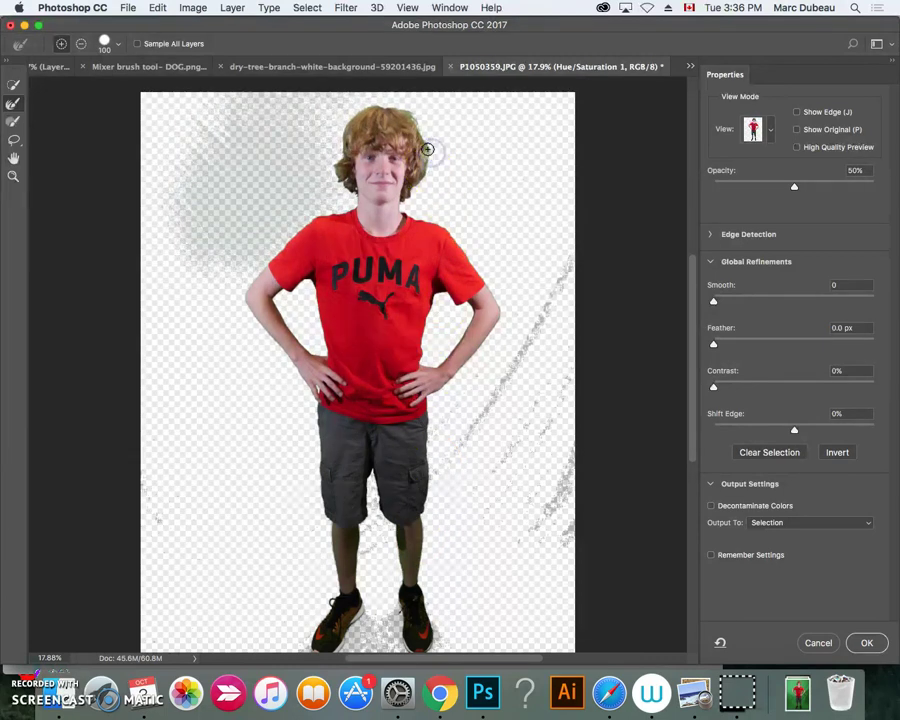
drag(414, 118, 405, 111)
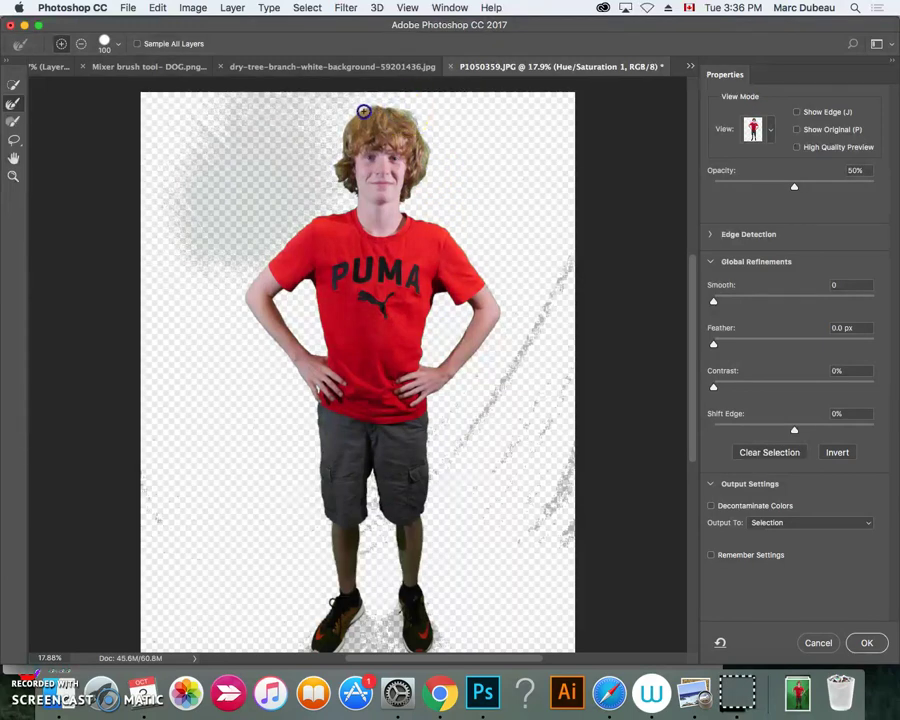
click(867, 644)
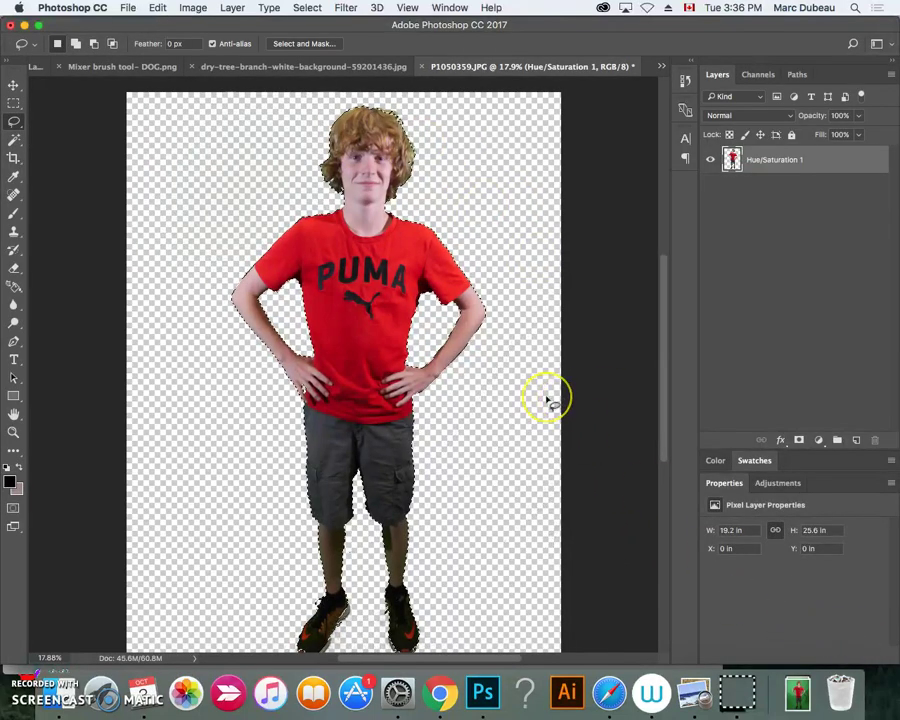
- Deselect the boy with Cmd+D and scroll around the canvas to inspect the cut-out edges
key(super+d)
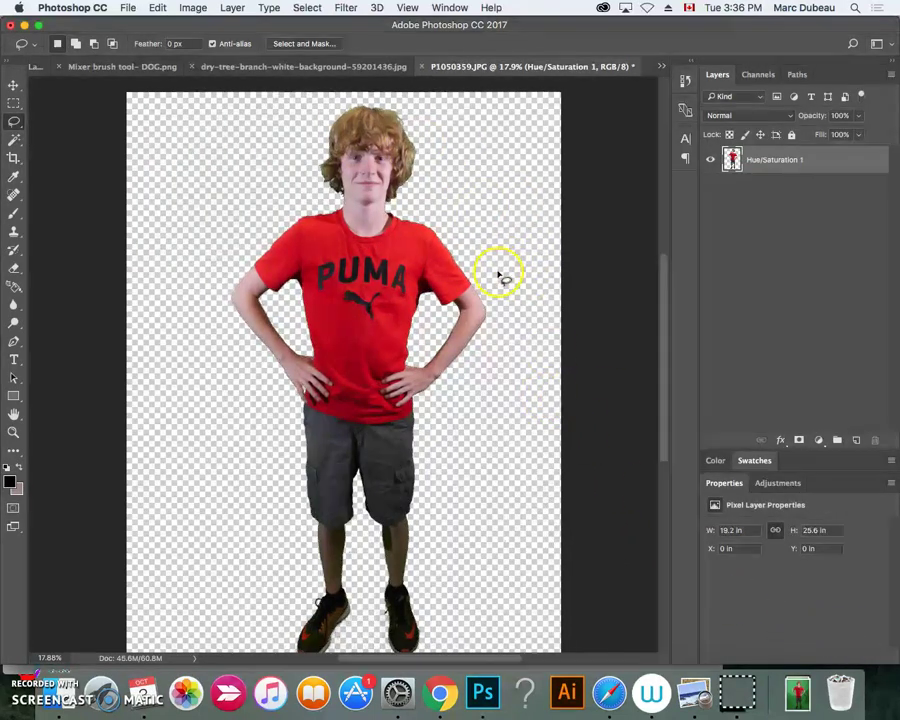
scroll(498, 266, up, 5)
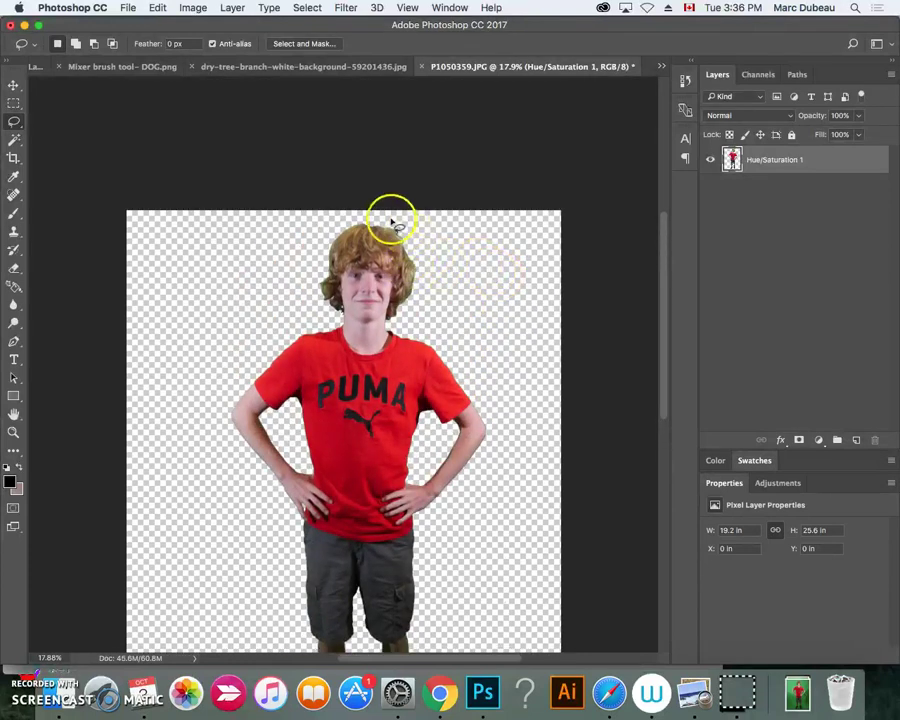
scroll(460, 370, down, 3)
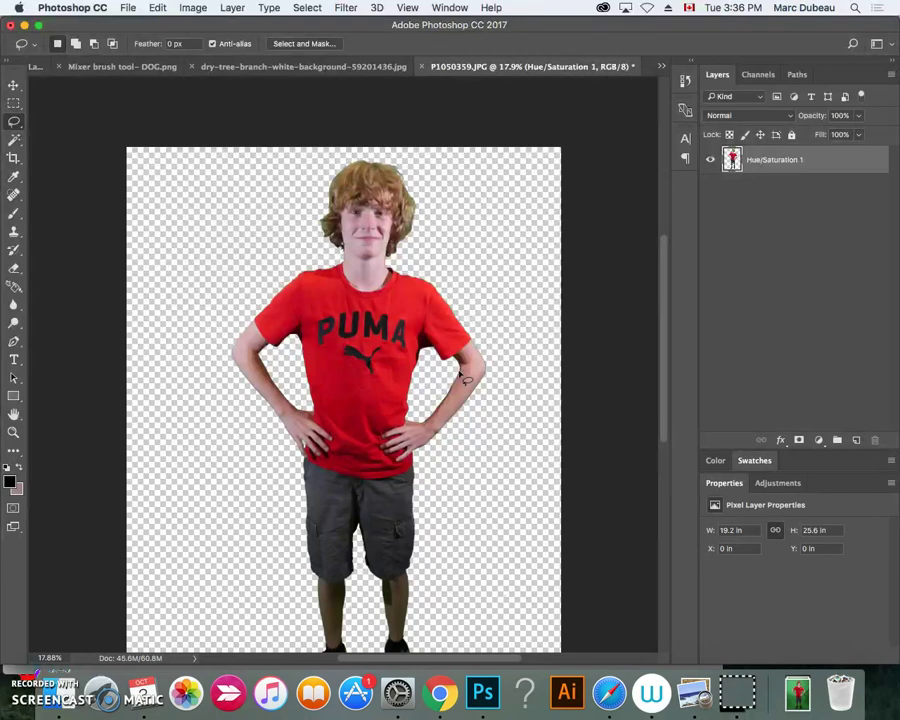
scroll(452, 415, down, 2)
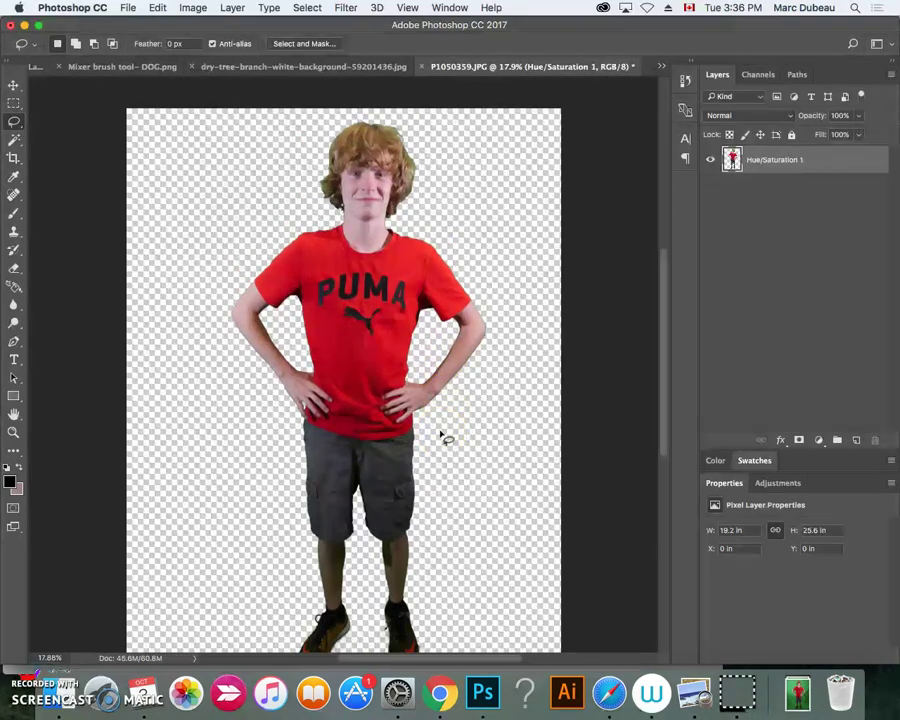
scroll(438, 462, down, 2)
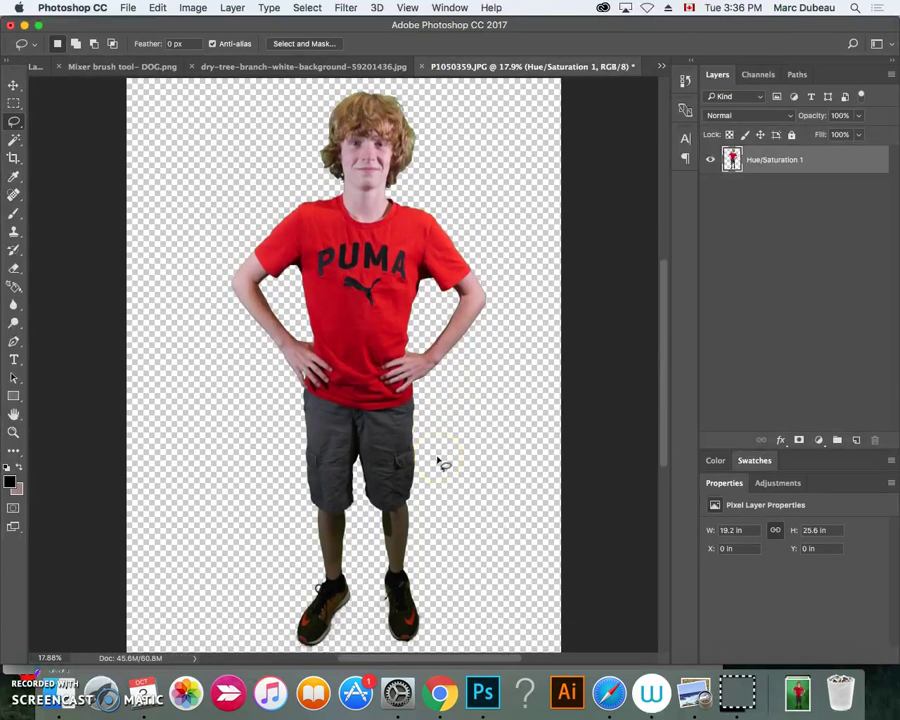
scroll(436, 468, up, 1)
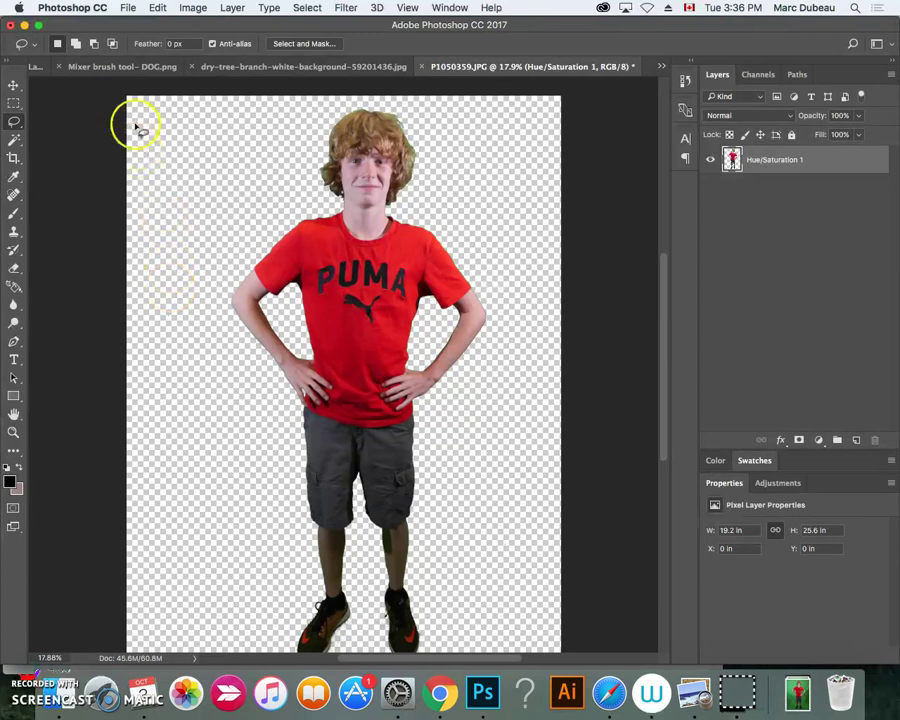
- Save the cut-out as myheroblankcanvas.png with None/Fast PNG compression
click(128, 8)
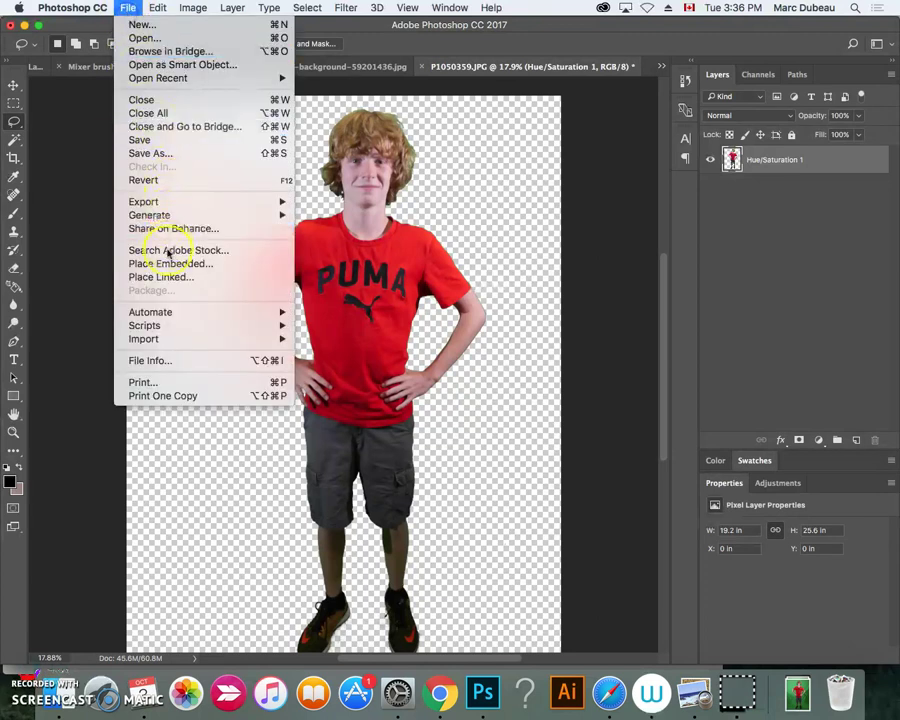
click(183, 156)
click(428, 226)
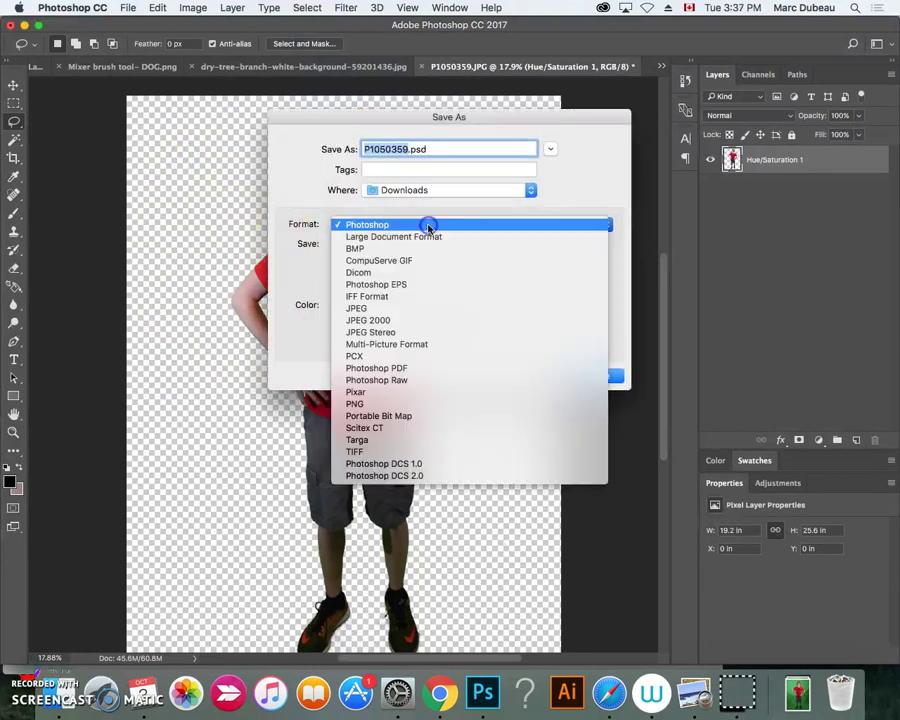
click(386, 404)
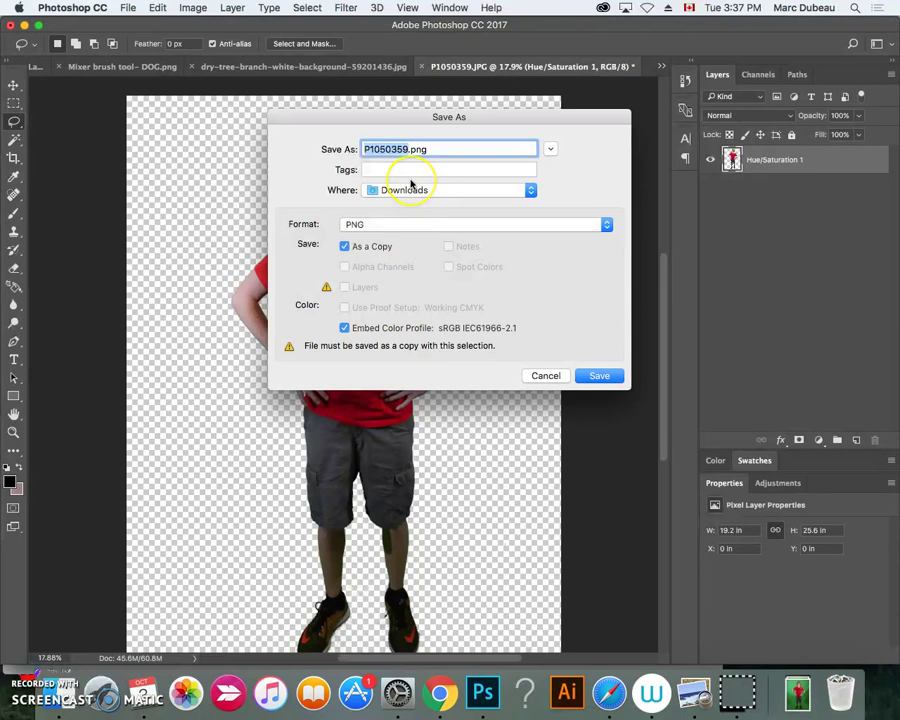
text(my)
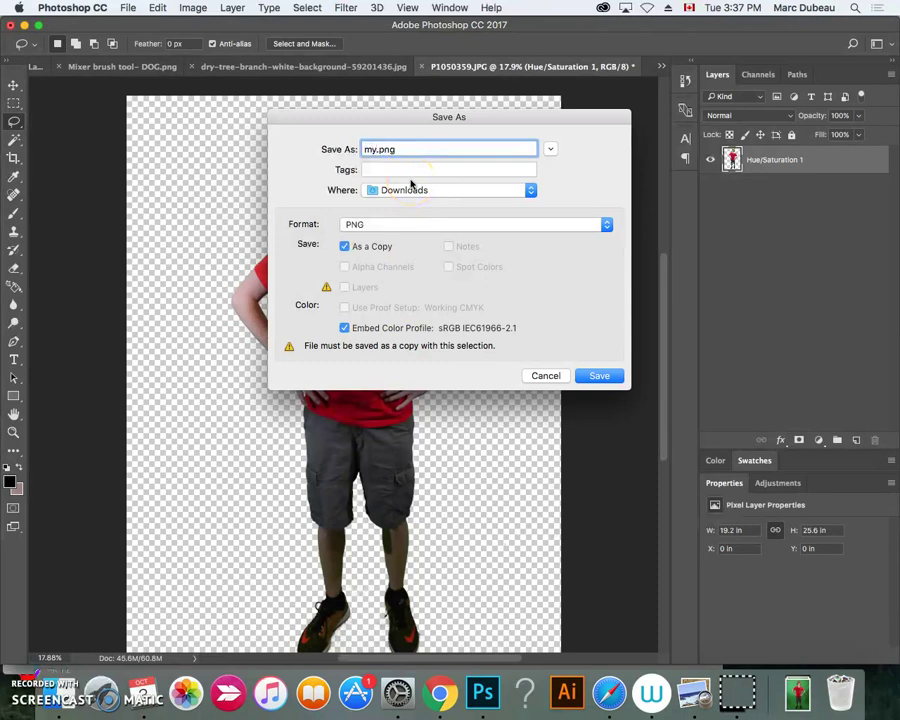
text(heroblankcanvas)
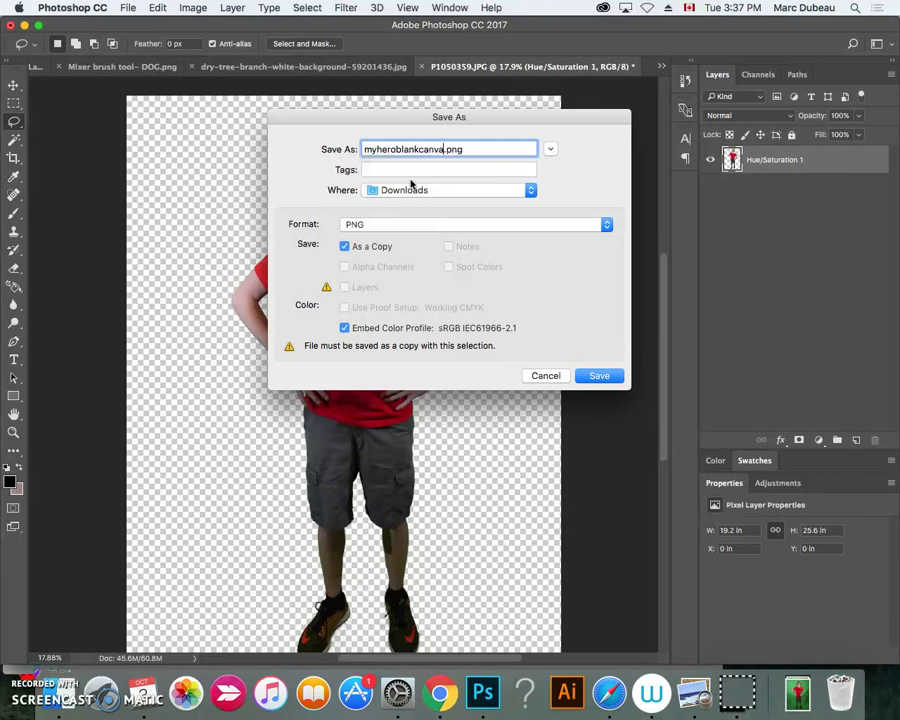
click(600, 376)
click(598, 376)
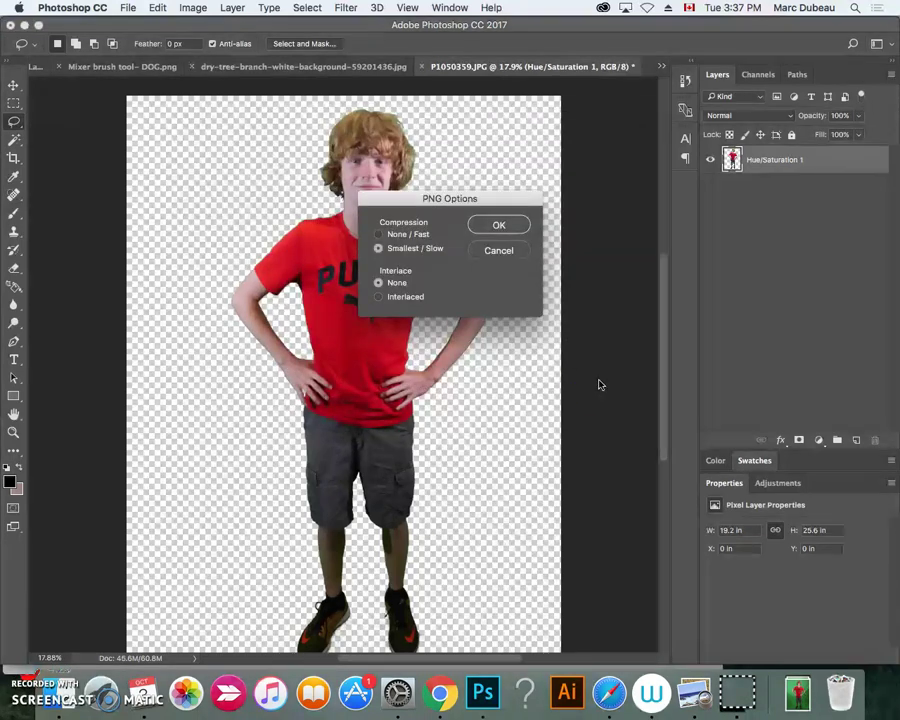
click(419, 240)
click(482, 225)
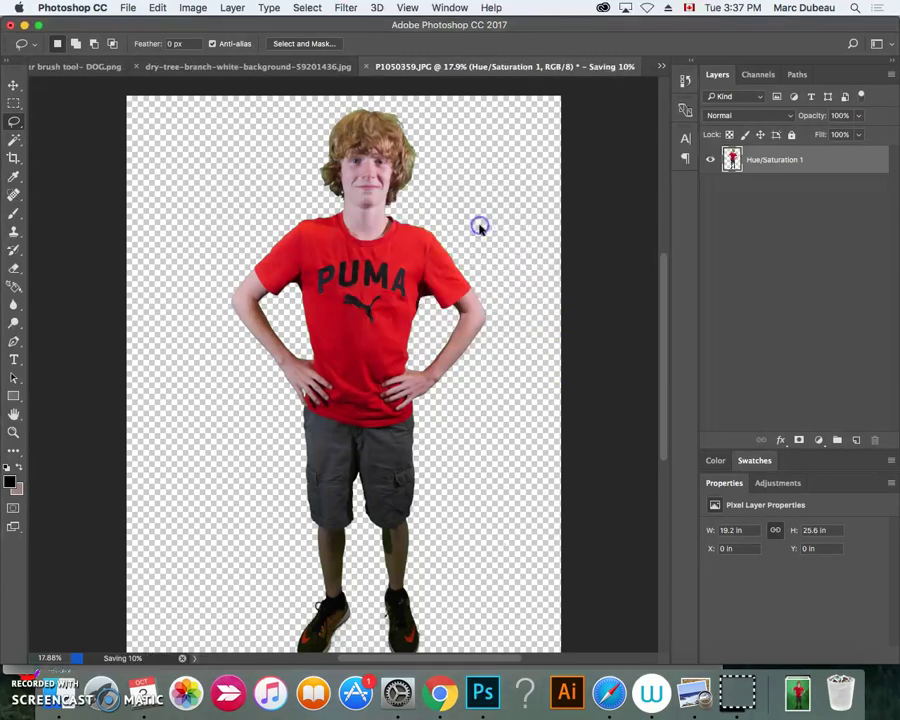
- Attempt another Save As and dismiss the save-in-progress warning
click(133, 10)
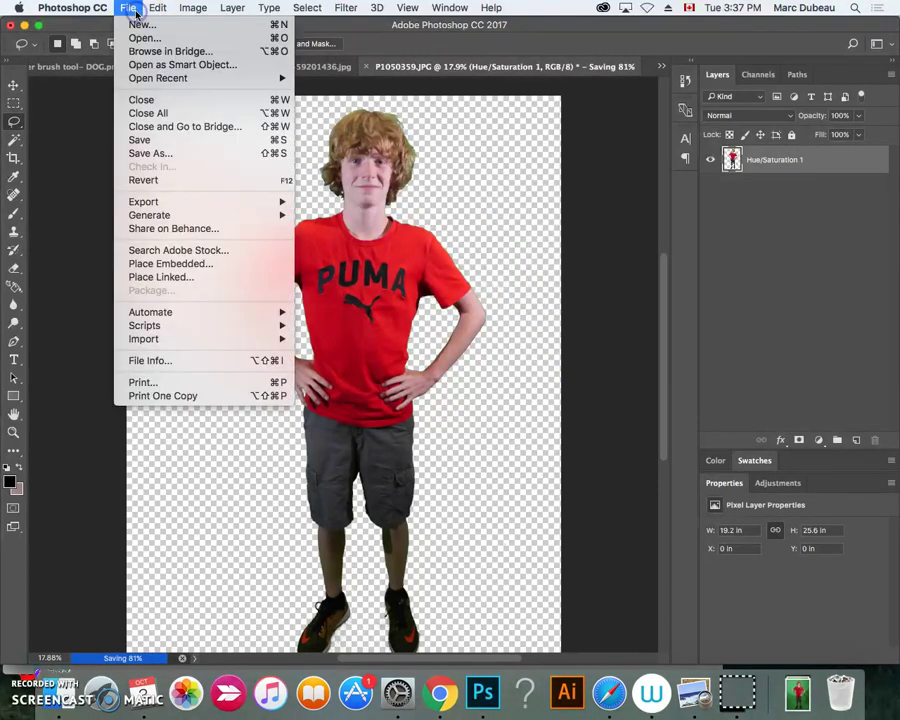
click(178, 155)
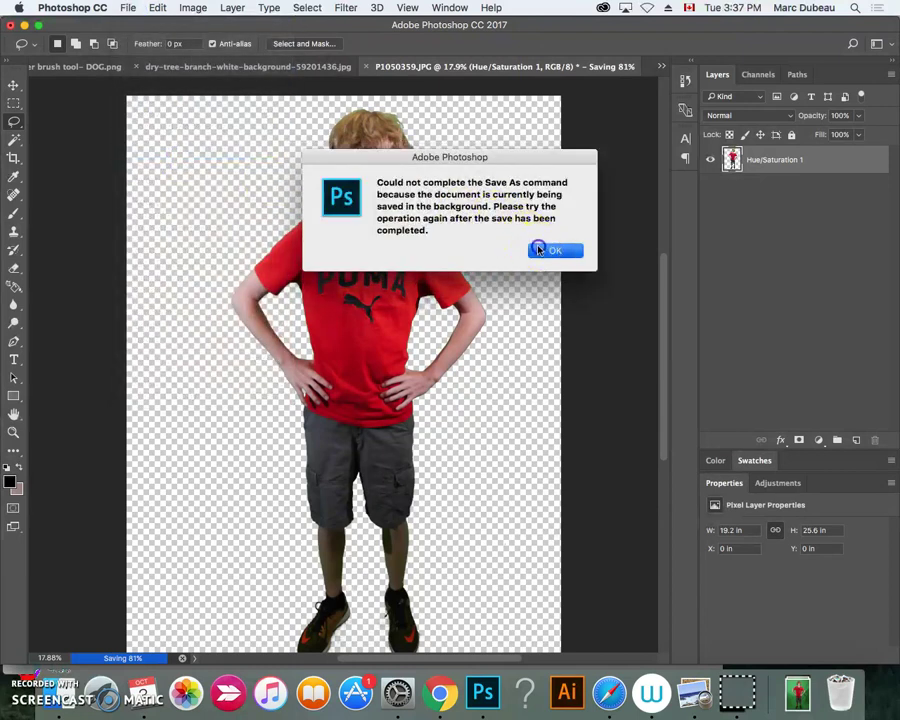
click(530, 251)
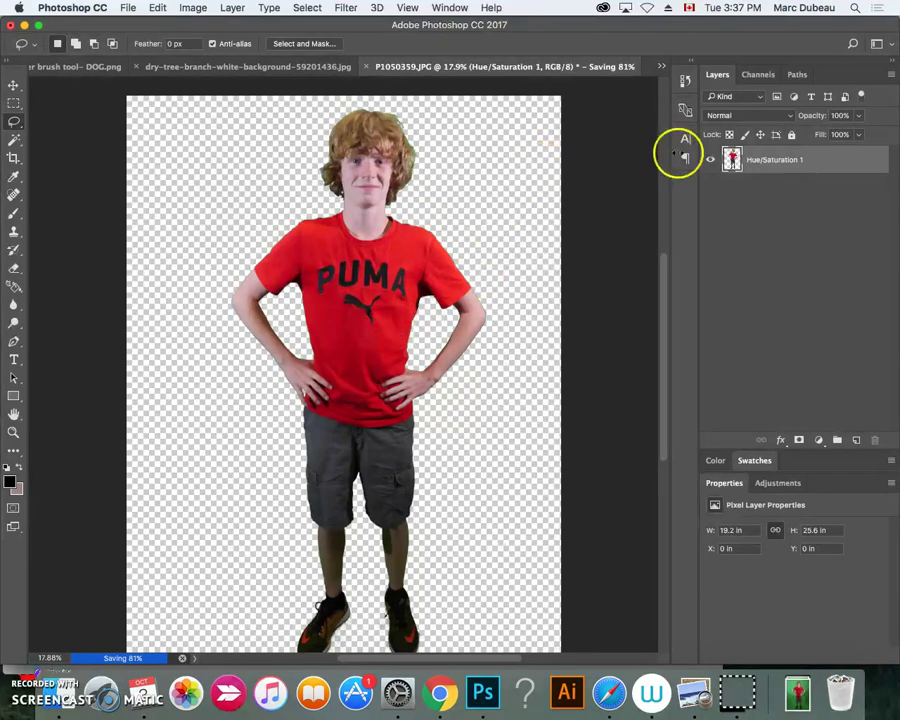
- Reload the boy's outline as a selection and zoom in on his waist and hands
super+click(733, 161)
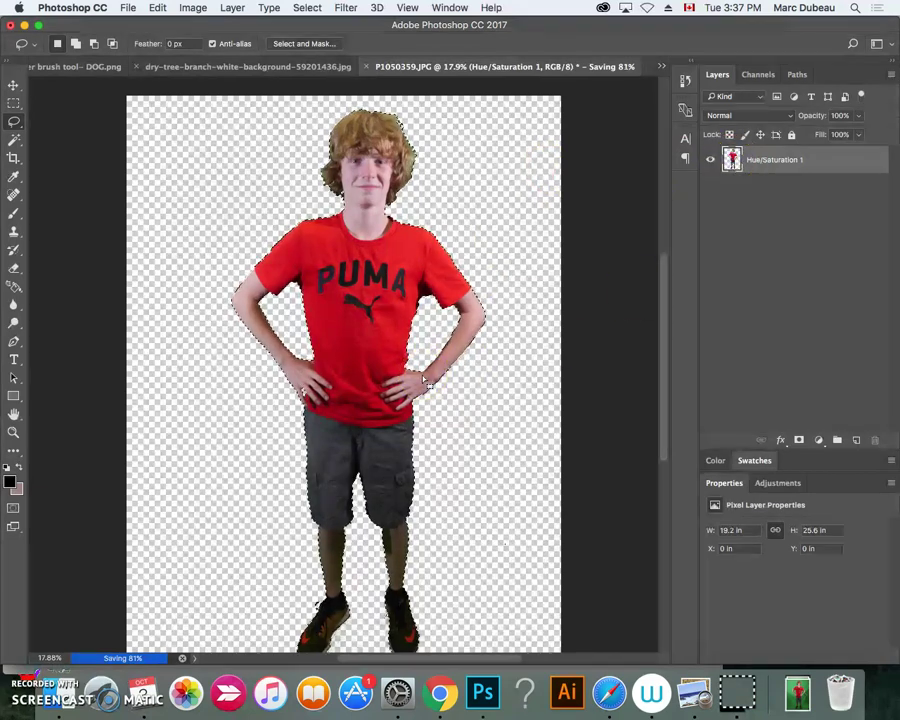
key(super+equal)
key(super+equal)
key(super+equal)
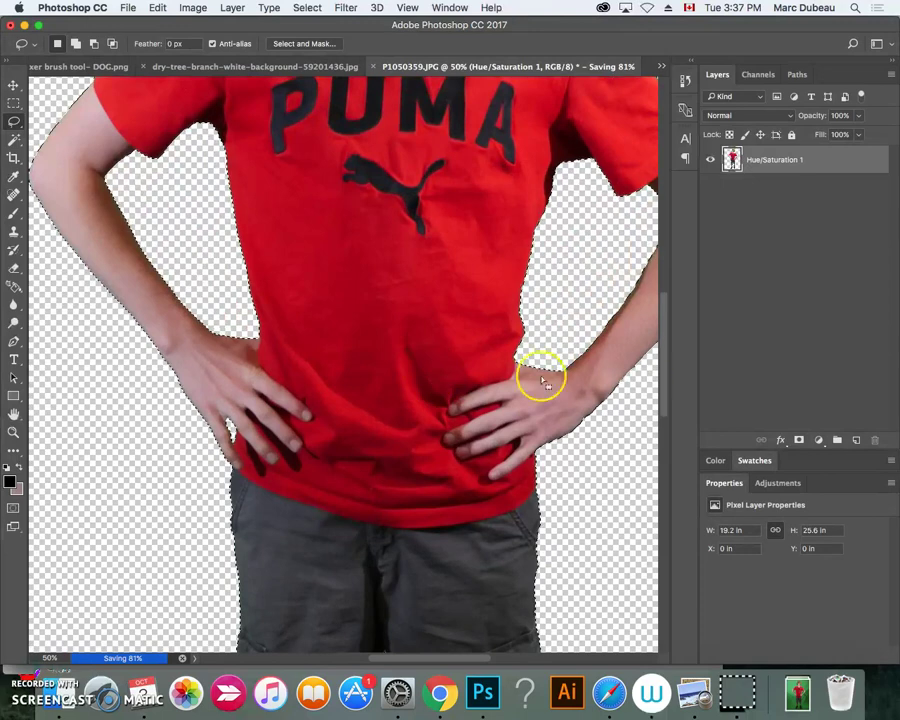
drag(664, 324, 663, 286)
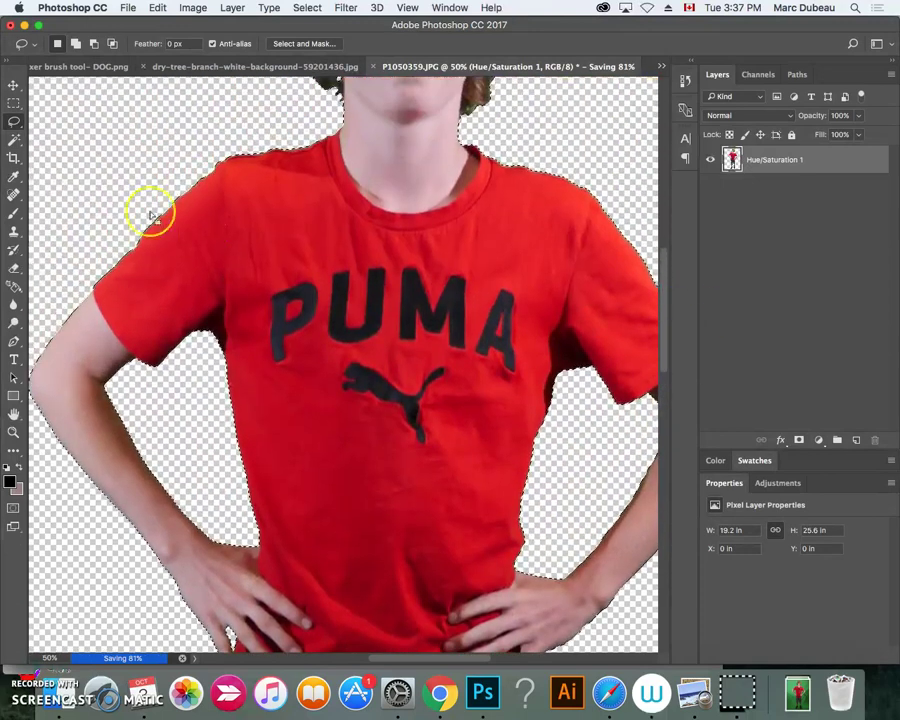
- Clone Stamp shirt red over the cat logo below PUMA, undoing the stray stroke on the P
click(14, 231)
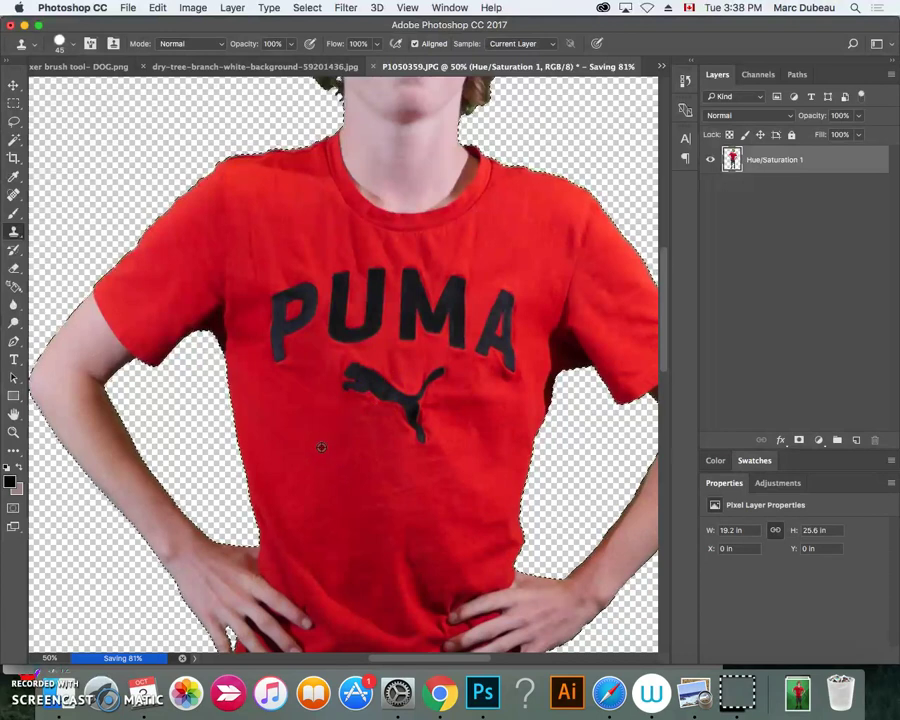
drag(362, 388, 369, 385)
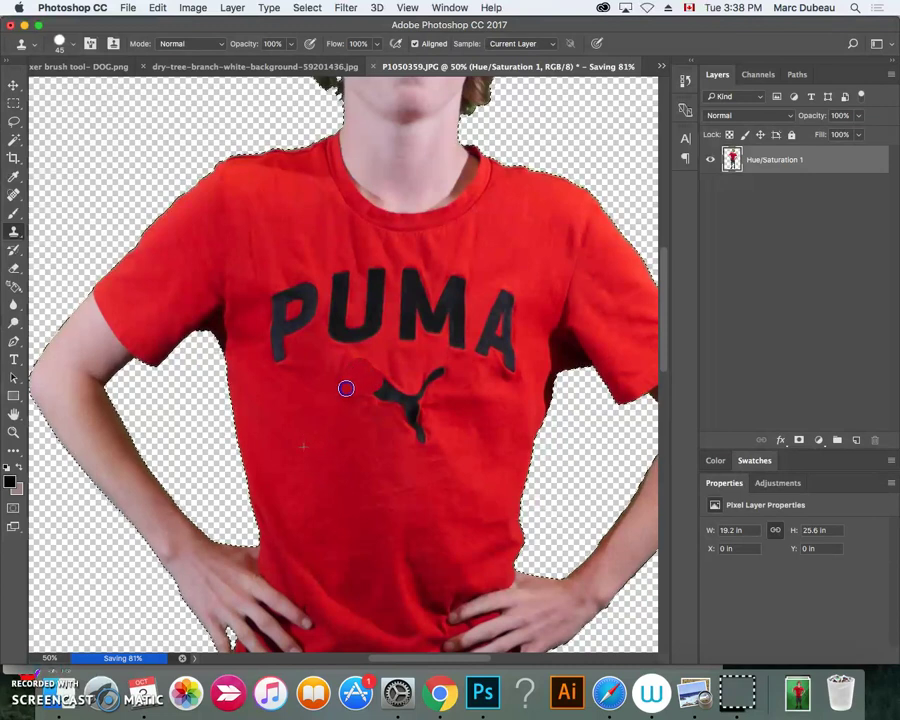
drag(351, 370, 382, 380)
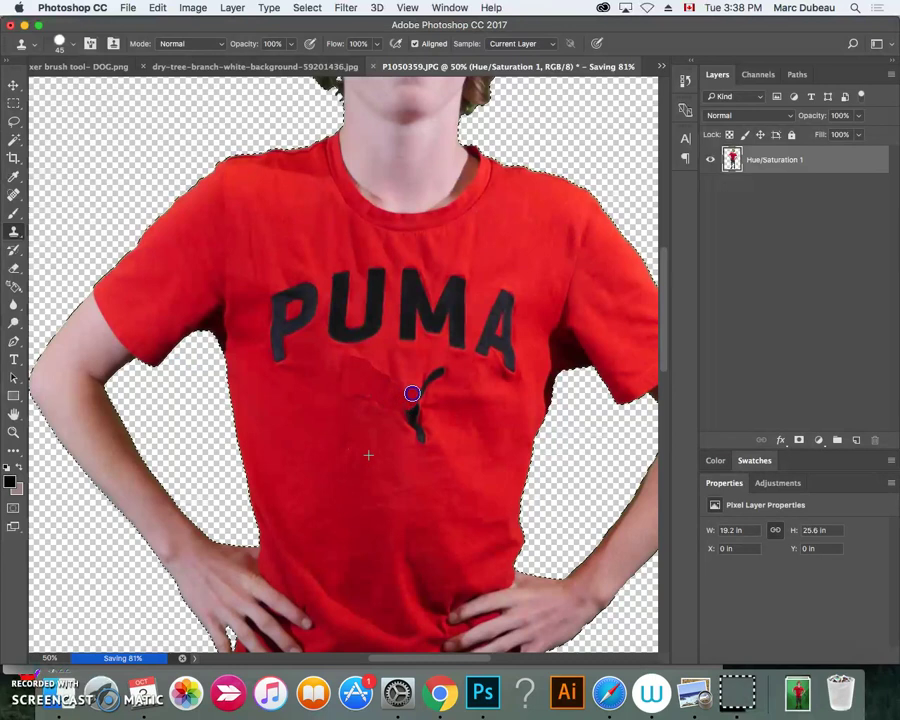
drag(434, 375, 438, 373)
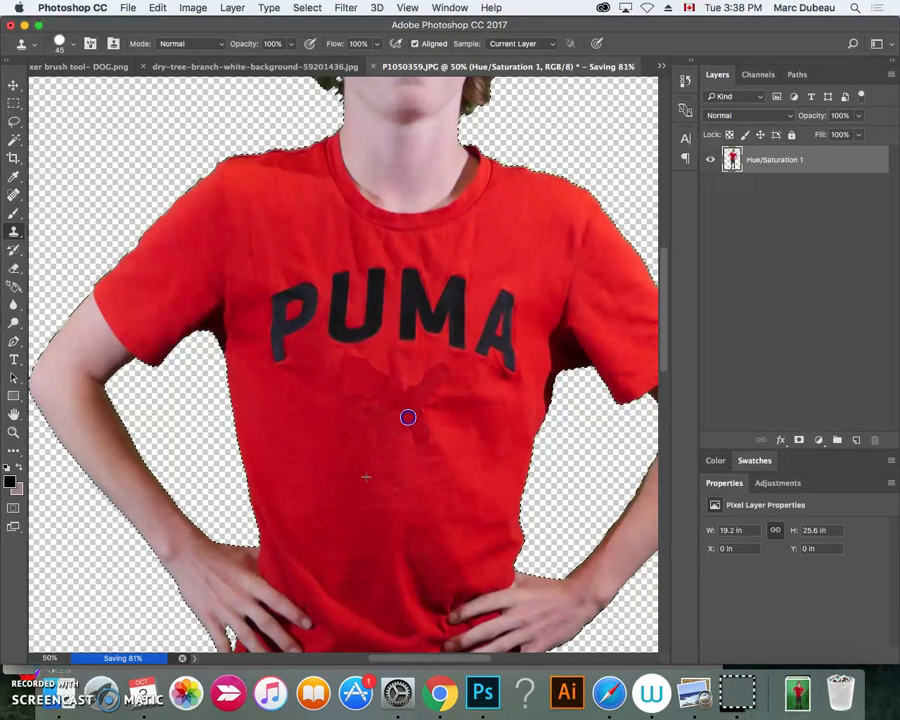
mouse_move(410, 415)
mouse_down()
mouse_move(424, 400)
mouse_move(398, 413)
mouse_up()
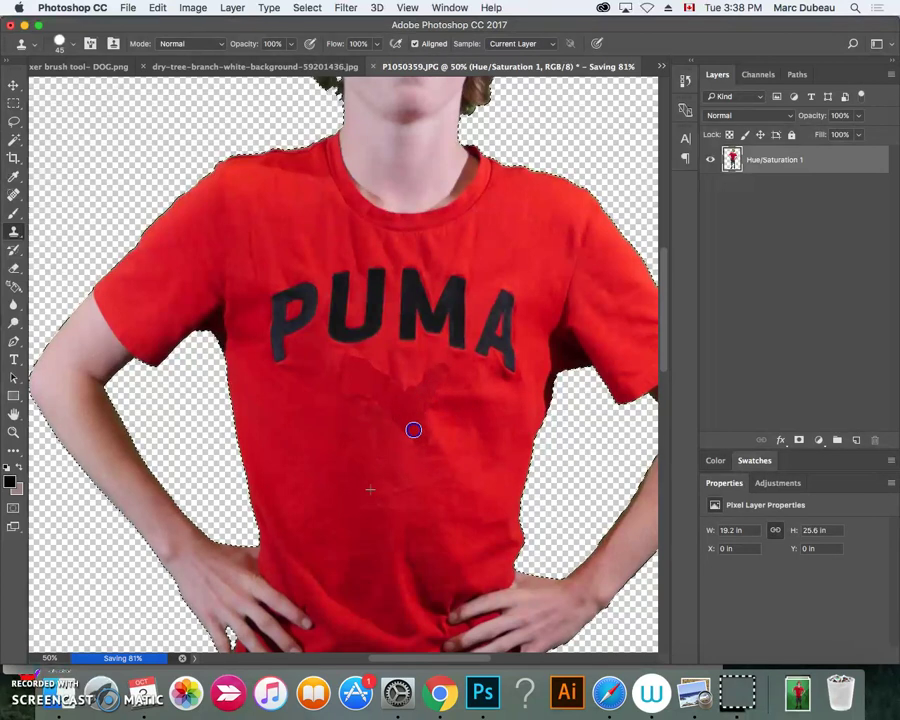
mouse_move(438, 379)
mouse_down()
mouse_move(346, 372)
mouse_move(353, 393)
mouse_move(420, 390)
mouse_move(426, 356)
mouse_move(427, 443)
mouse_move(380, 392)
mouse_up()
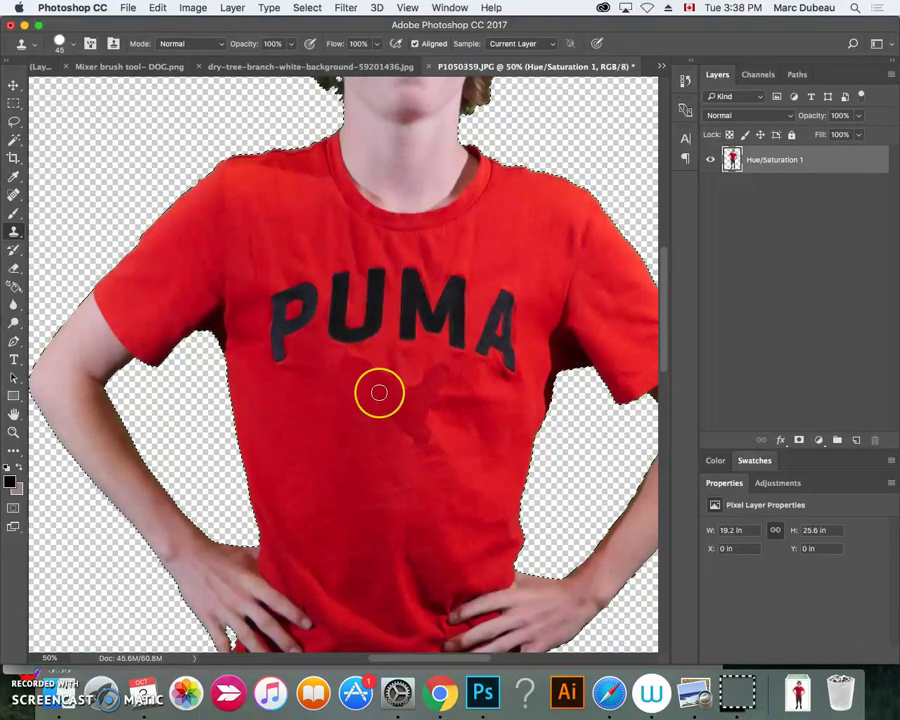
click(289, 328)
key(super+z)
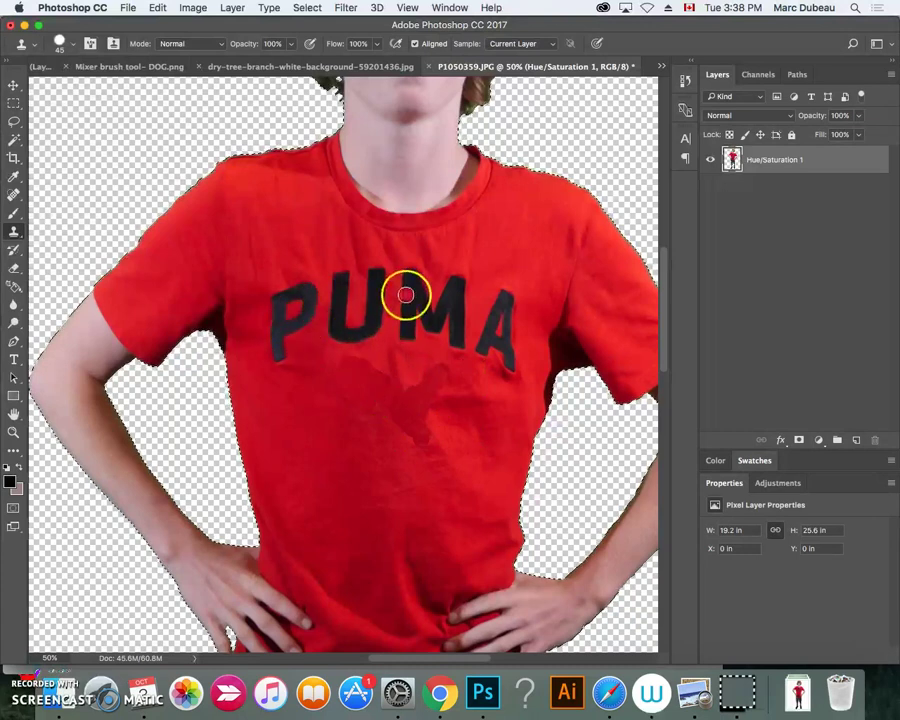
mouse_move(442, 383)
mouse_down()
mouse_move(430, 388)
mouse_move(267, 317)
mouse_move(205, 260)
mouse_up()
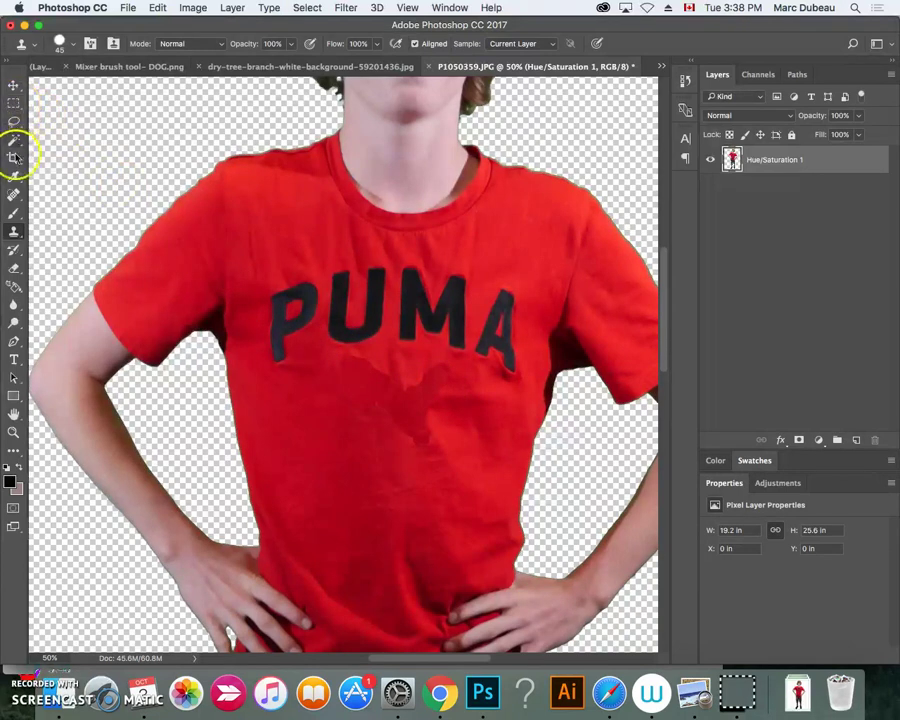
- Lasso around the smudged patch below the PUMA lettering
click(14, 121)
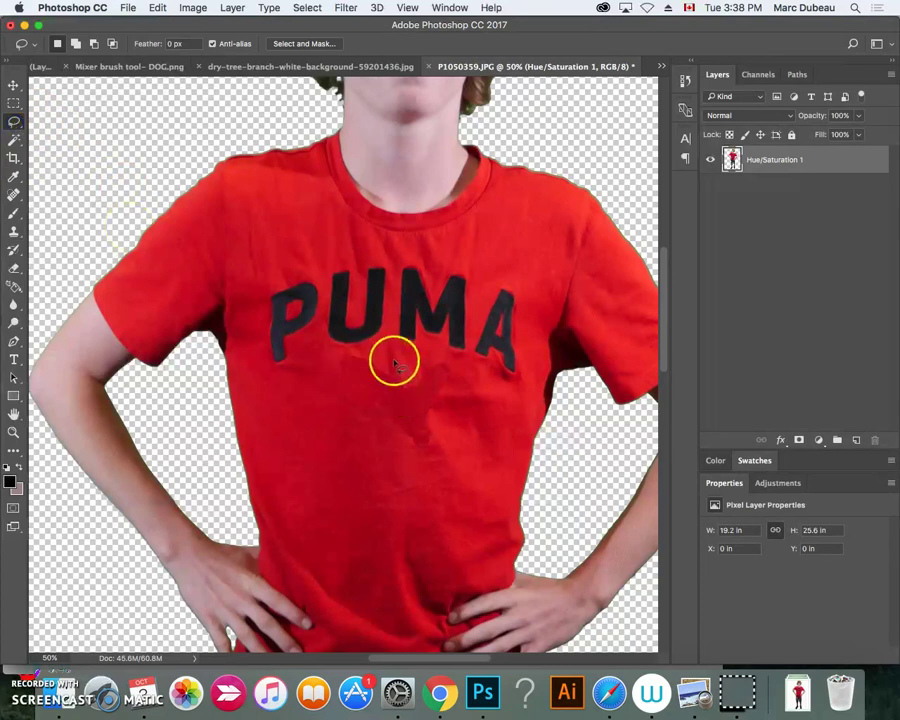
mouse_move(393, 358)
mouse_down()
mouse_move(335, 353)
mouse_move(346, 395)
mouse_up()
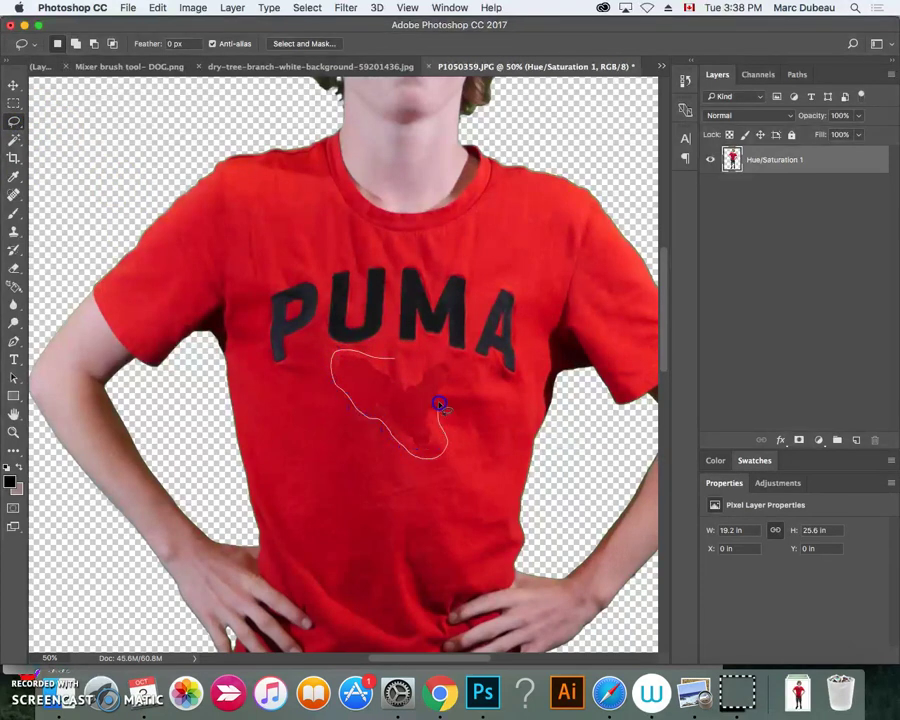
drag(403, 374, 397, 366)
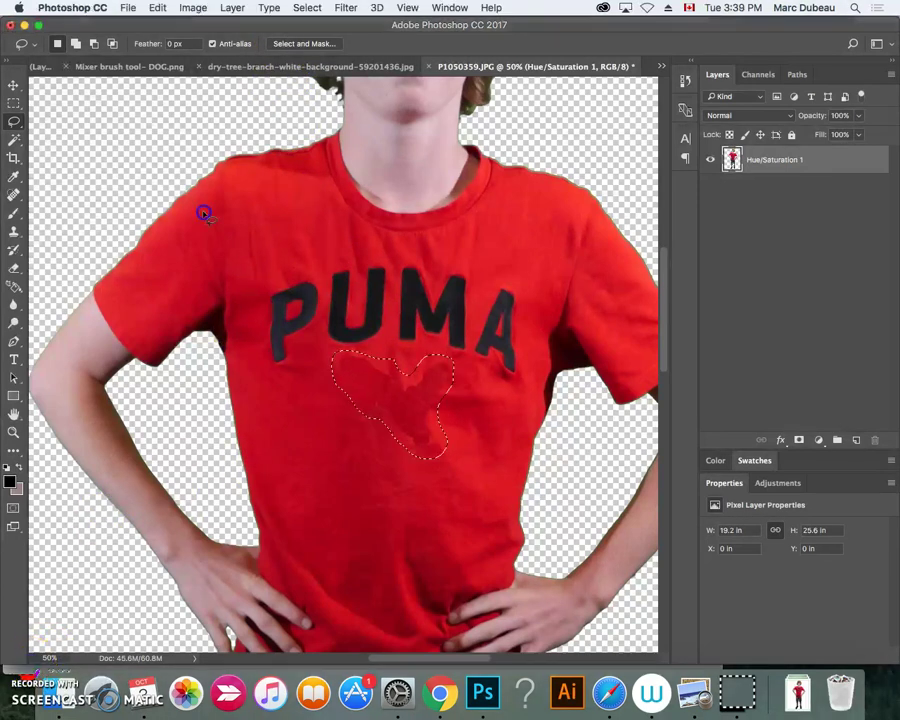
- Content-Aware Fill the patch with shirt red, deselect, and zoom out to the whole figure
click(158, 8)
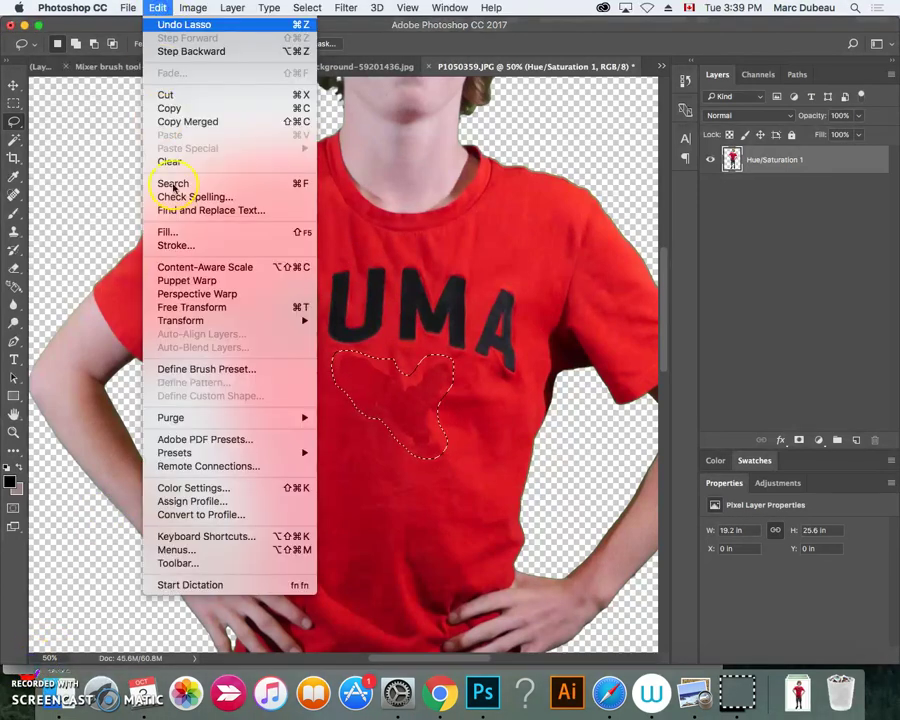
click(184, 232)
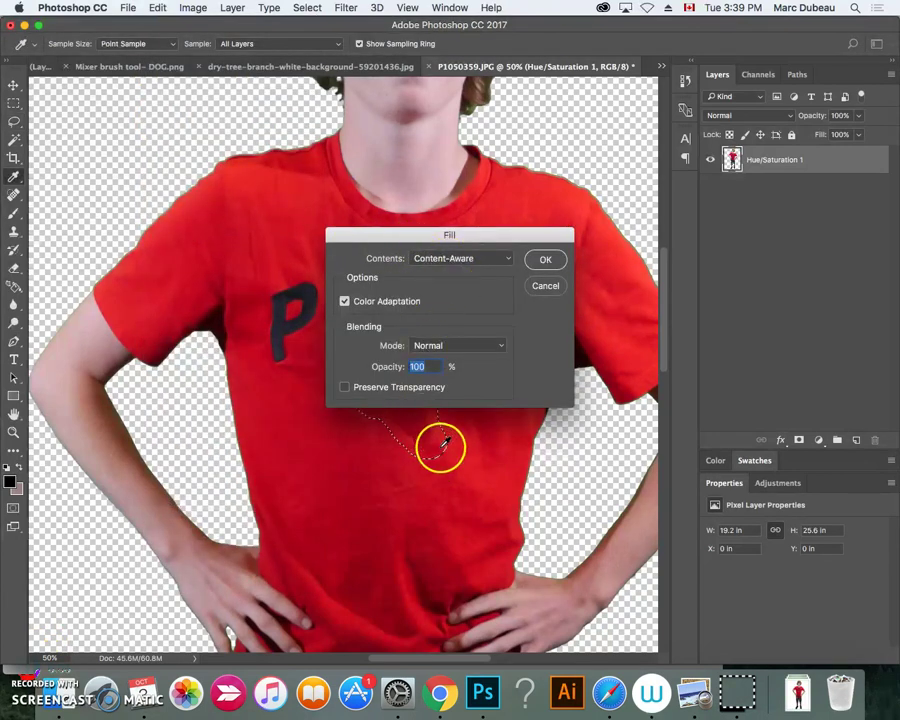
click(547, 261)
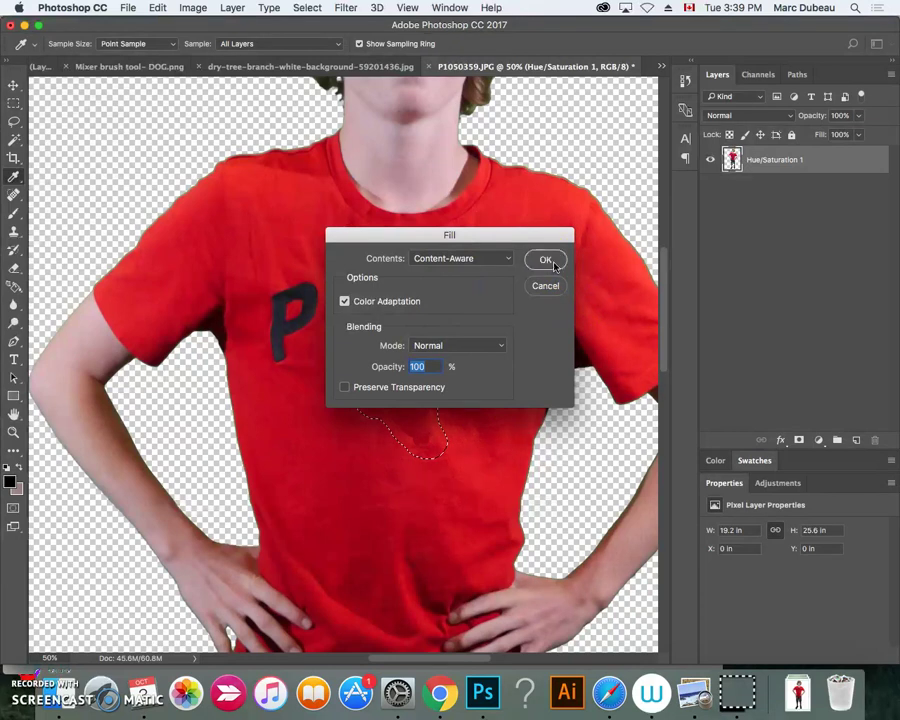
key(l)
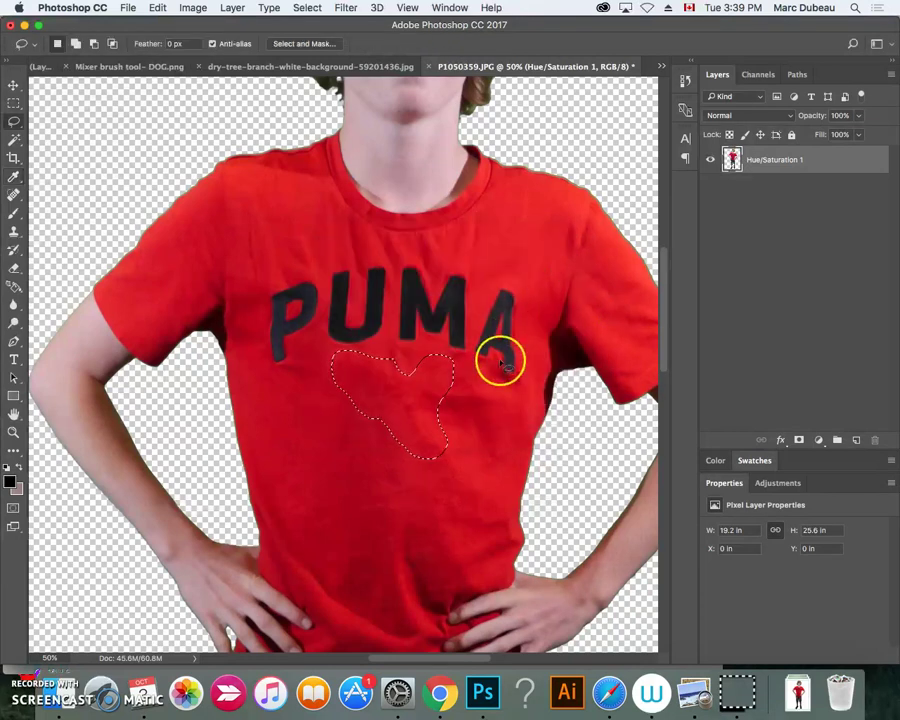
key(super+d)
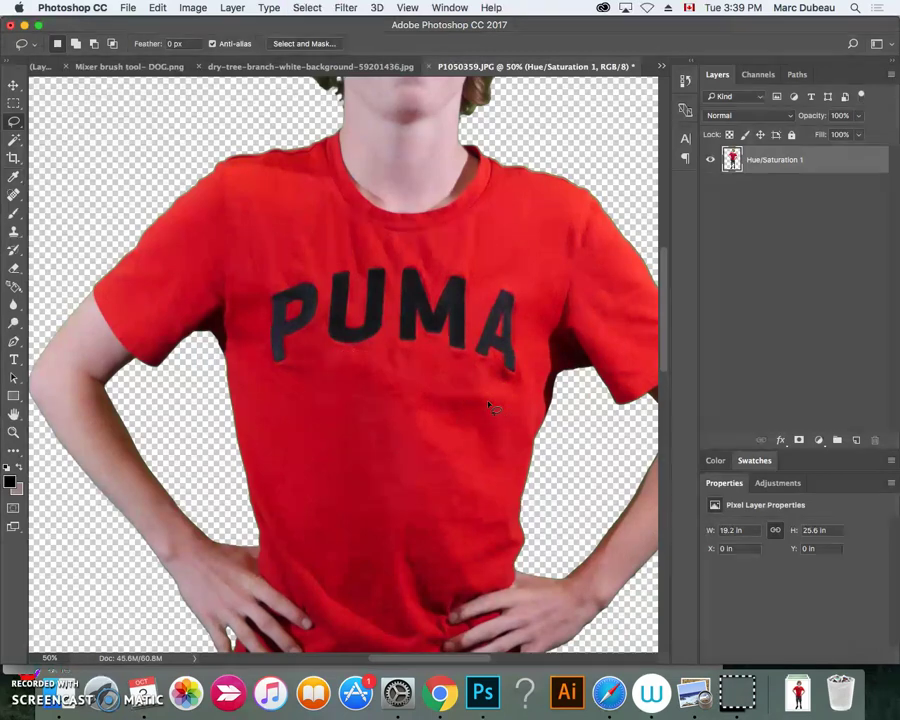
key(super+minus)
key(super+minus)
key(super+minus)
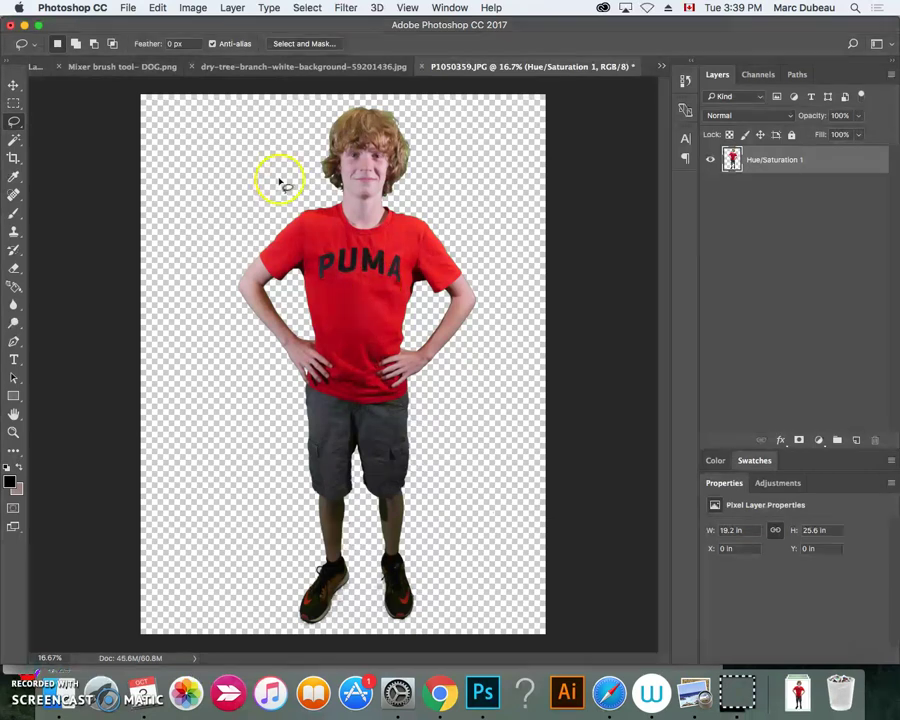
- Save the cut-out as characterblankbackground.psd in Downloads, then try Save As again
click(131, 9)
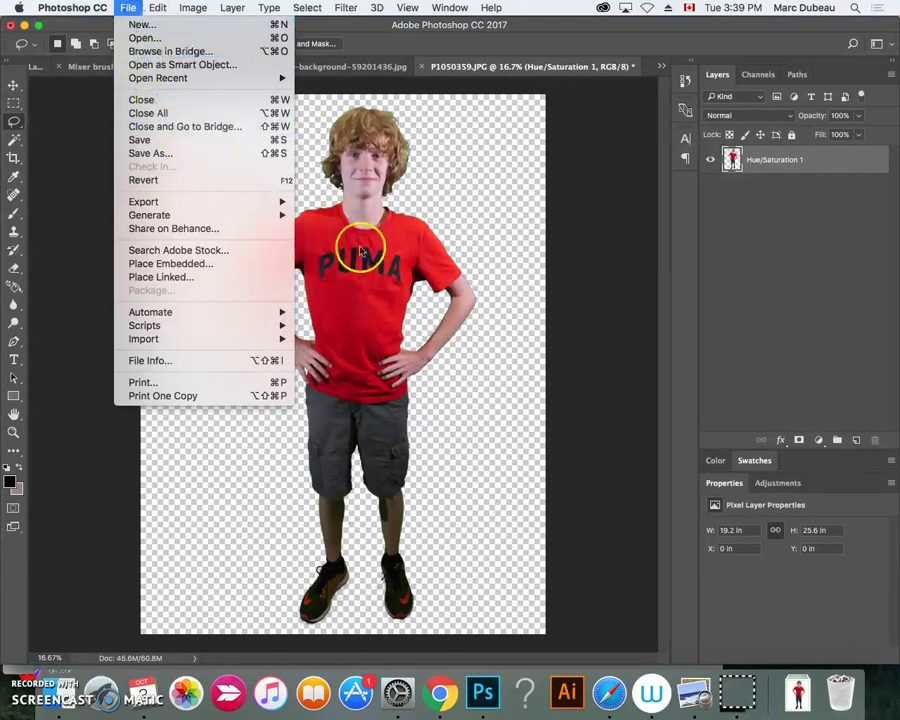
click(199, 158)
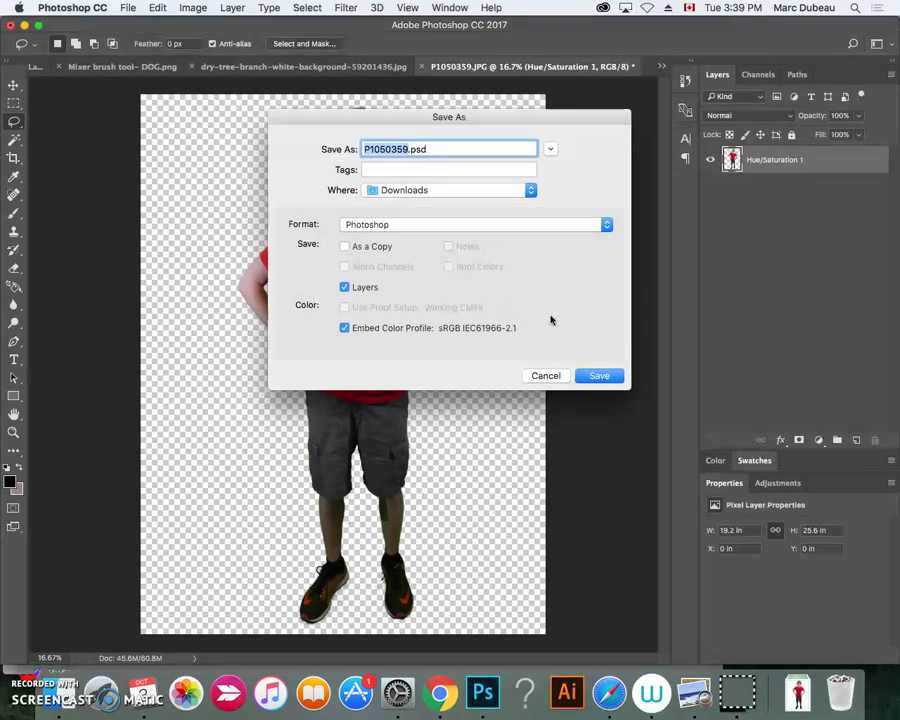
text(characterblankbackground)
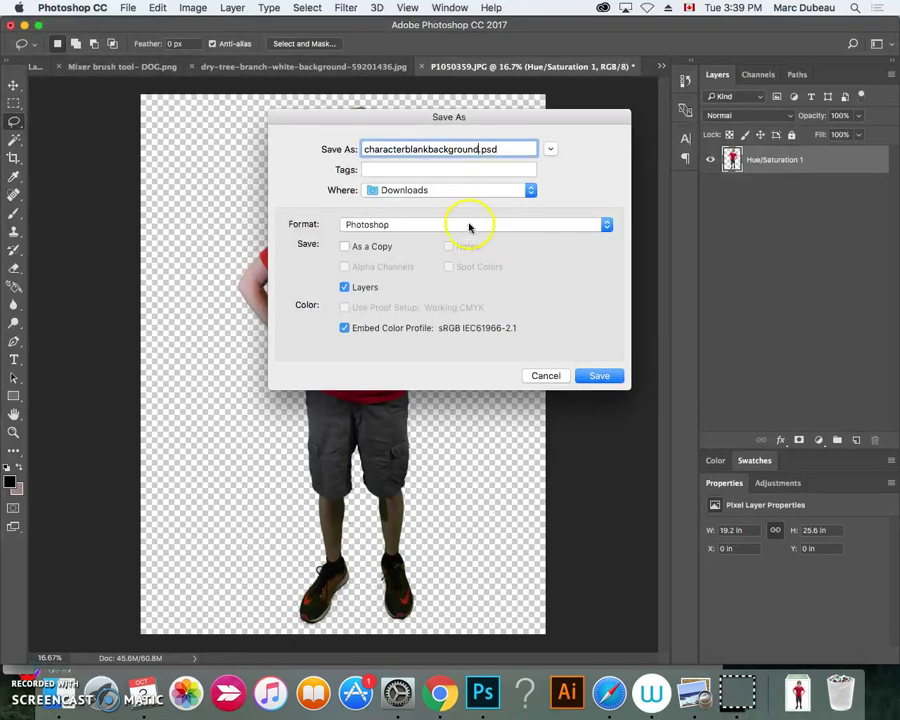
click(598, 375)
click(624, 275)
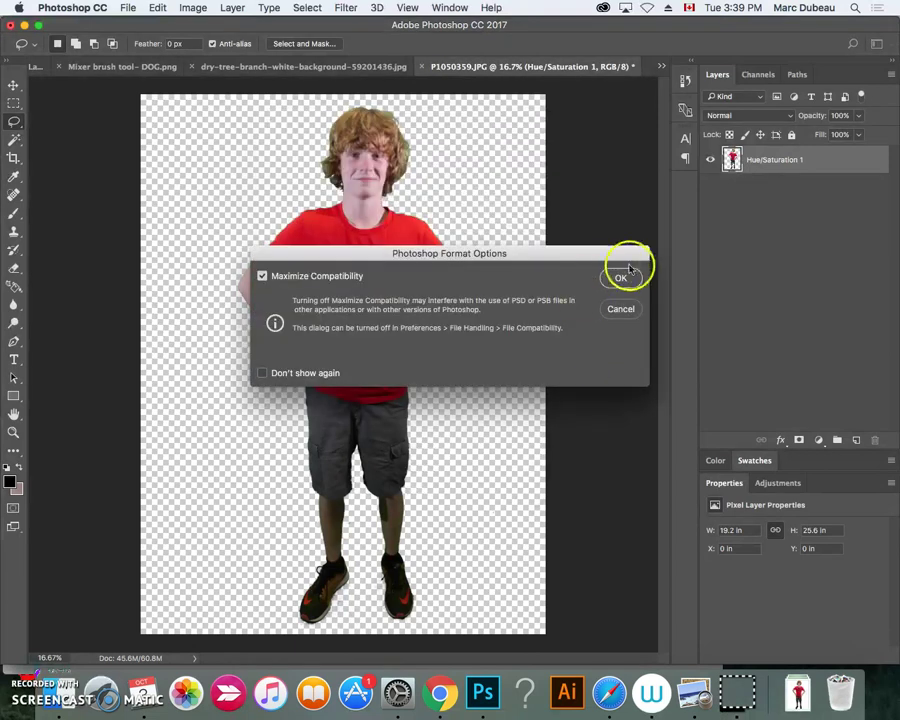
click(128, 8)
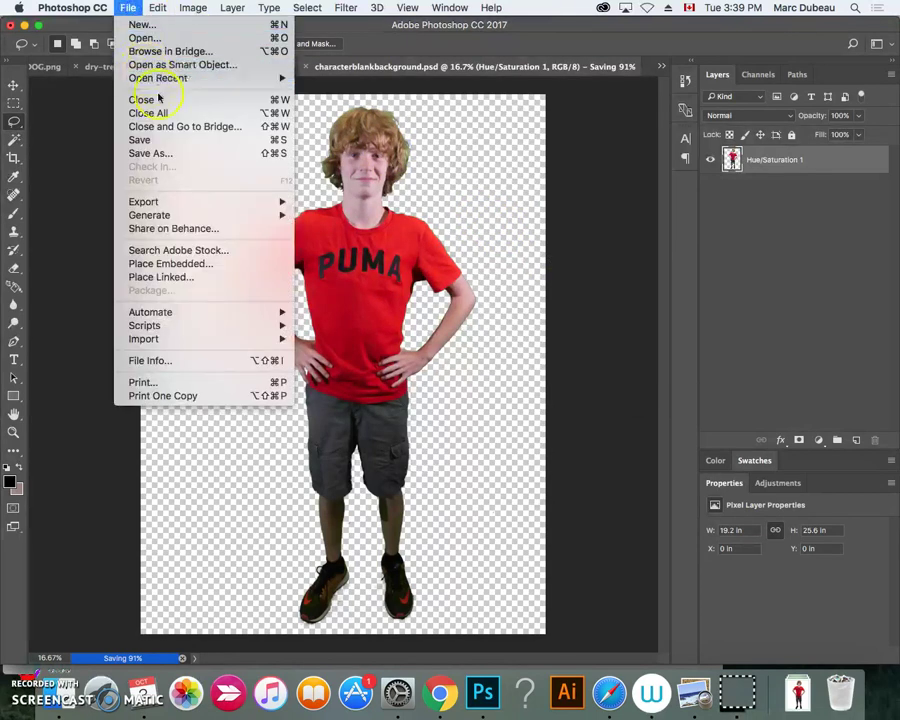
click(173, 152)
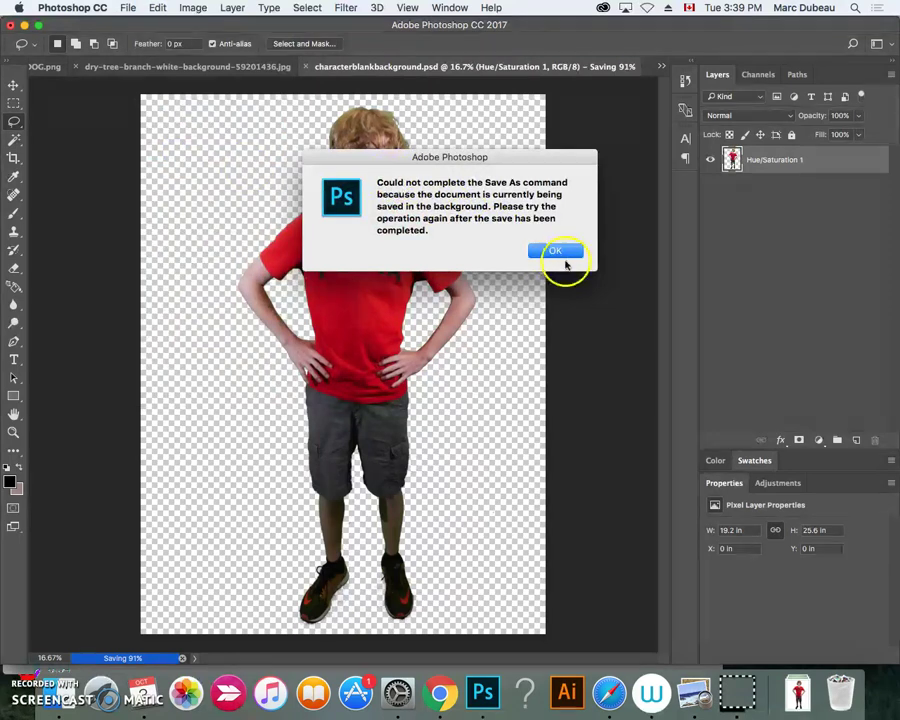
- Dismiss the save warning and click the transparent area with the Magic Wand tool
click(562, 253)
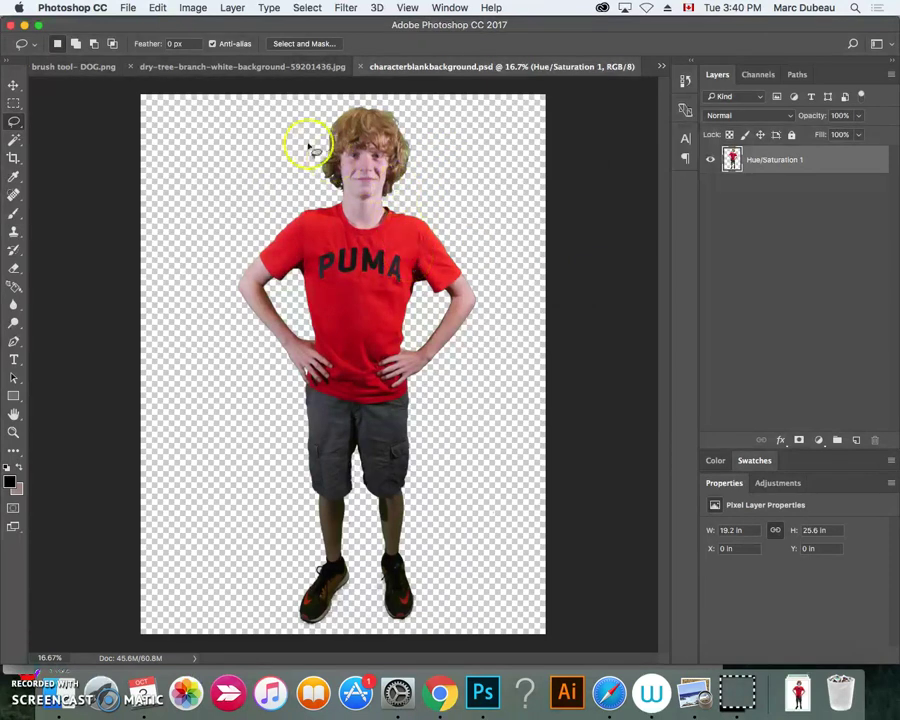
mouse_move(301, 141)
mouse_down()
mouse_move(291, 362)
mouse_move(271, 478)
mouse_move(458, 430)
mouse_up()
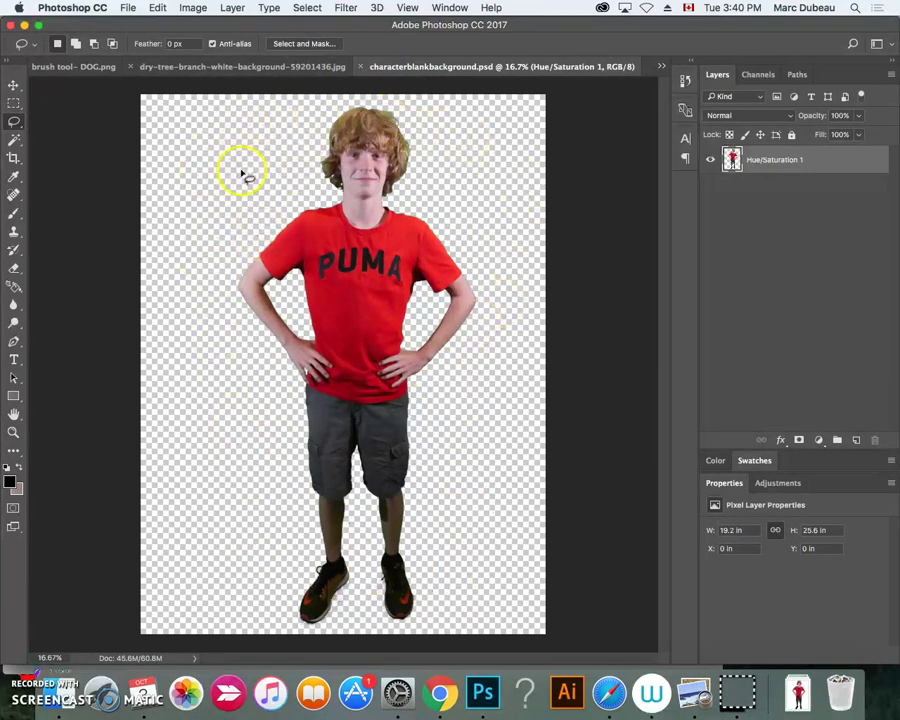
click(16, 139)
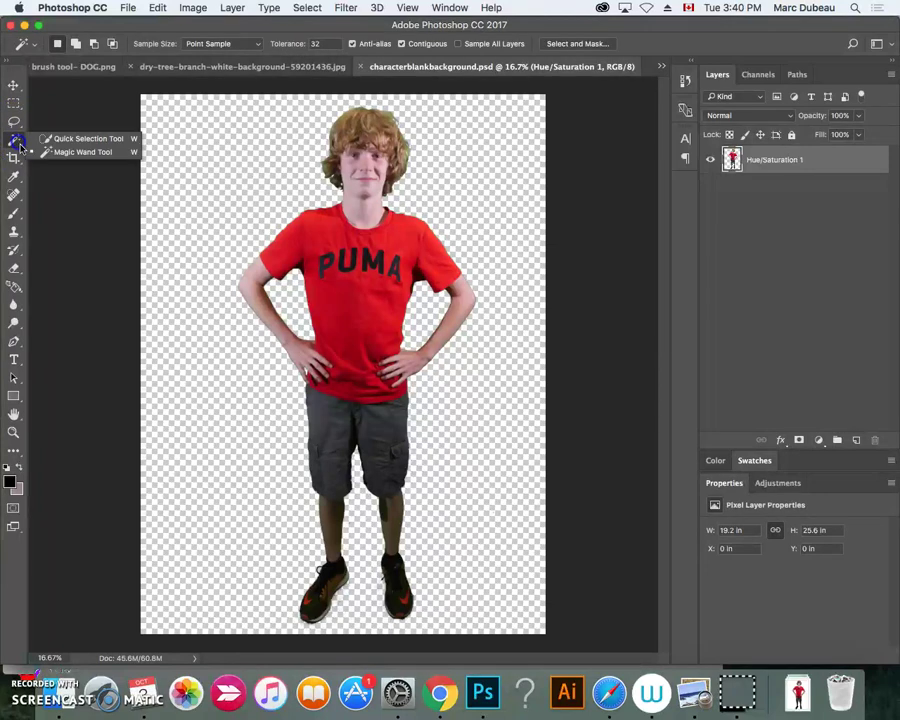
click(234, 145)
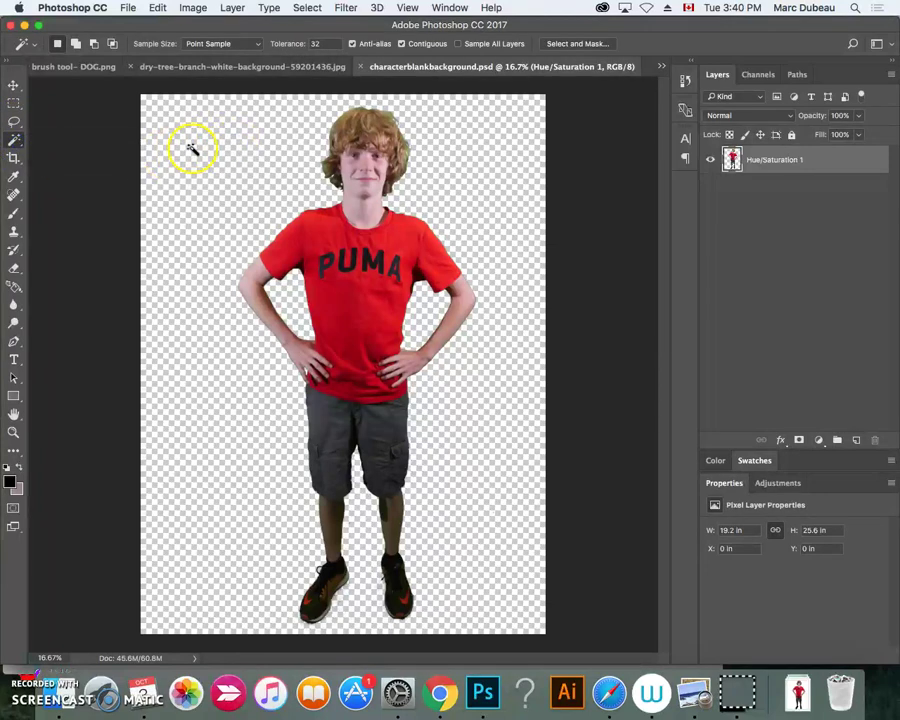